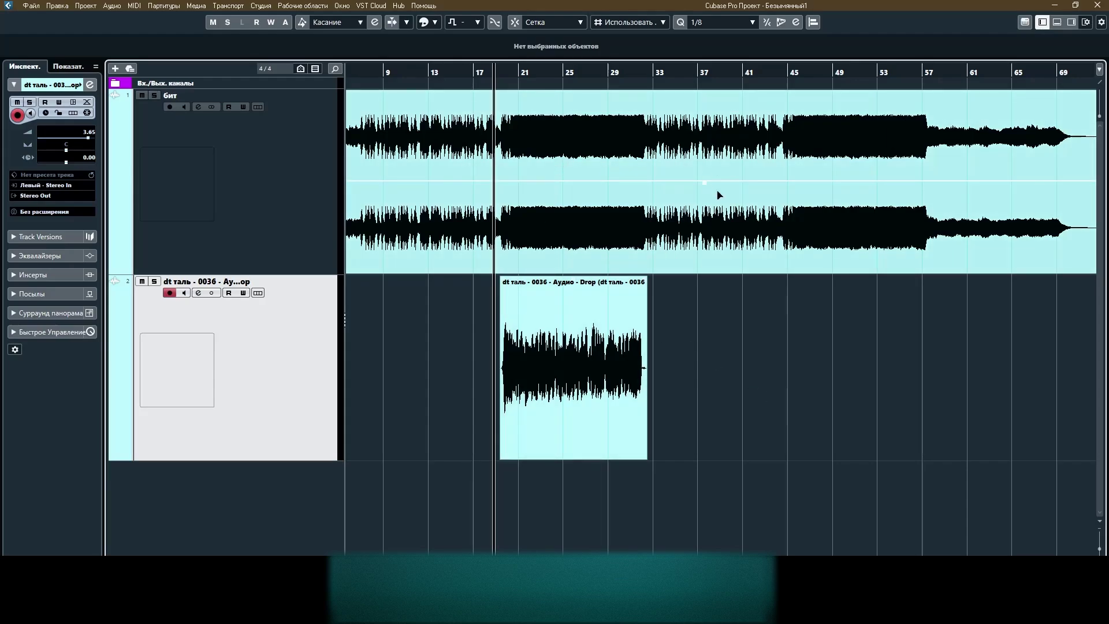
Play back the beat together with the vocal clip, from about bar 19 to the end of the clip.
{"action": "left_click", "coordinate": [584, 119]}
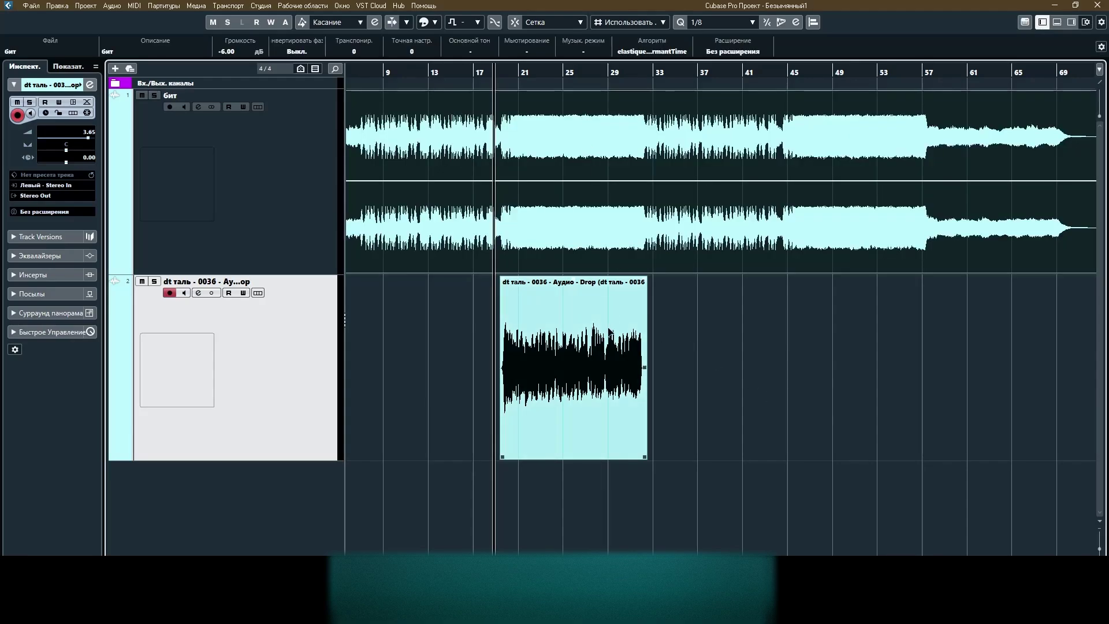
{"action": "left_click", "coordinate": [609, 332]}
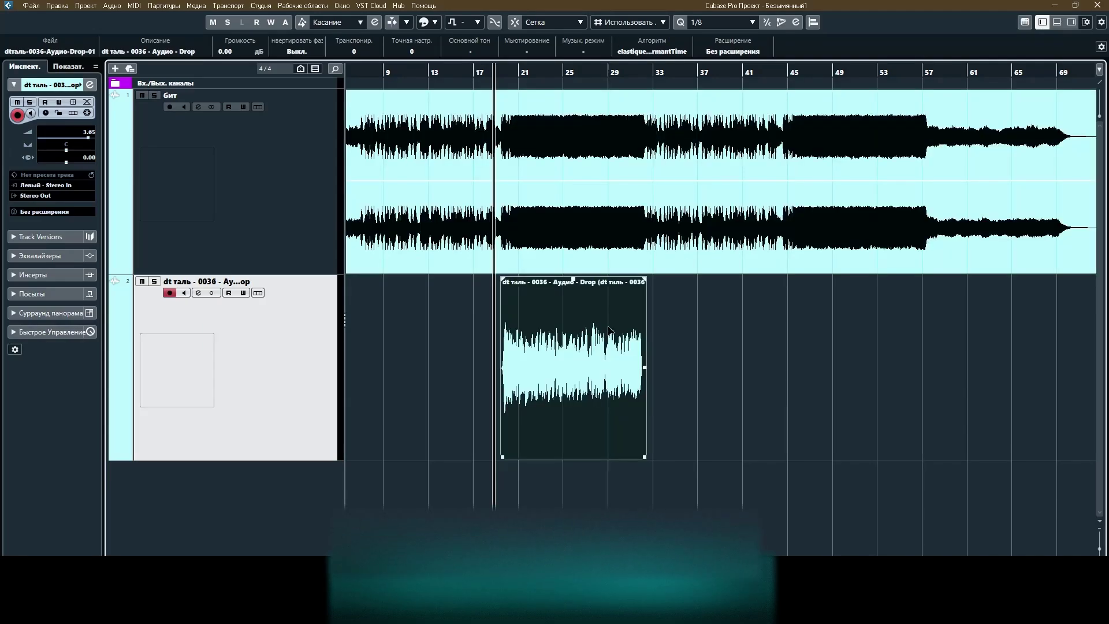
{"action": "left_click", "coordinate": [681, 341]}
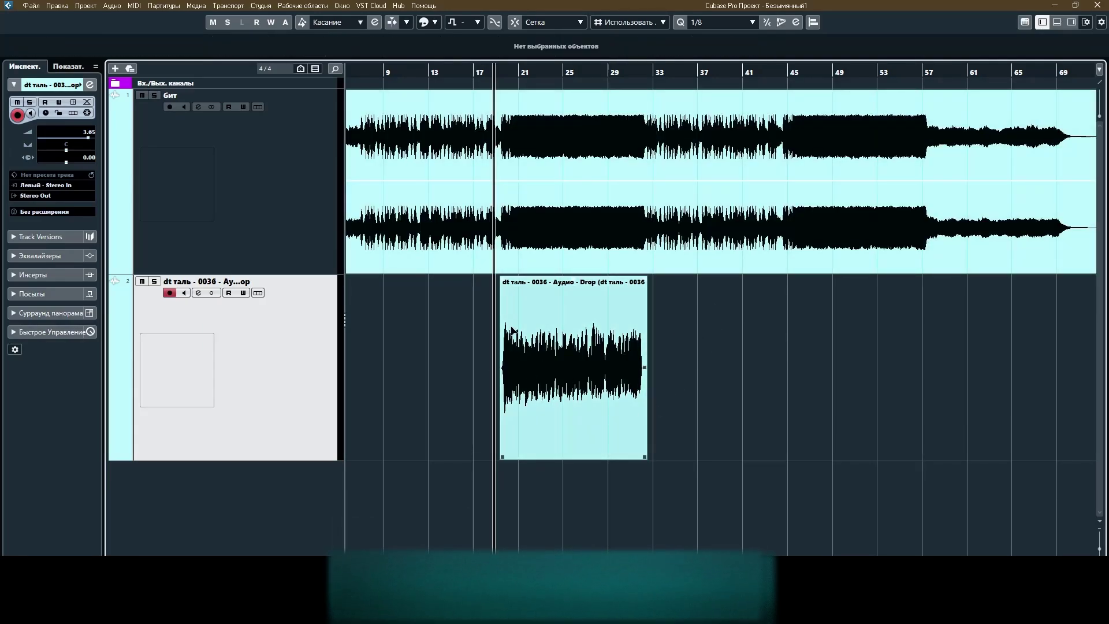
{"action": "scroll", "coordinate": [512, 331], "scroll_direction": "left", "scroll_amount": 2}
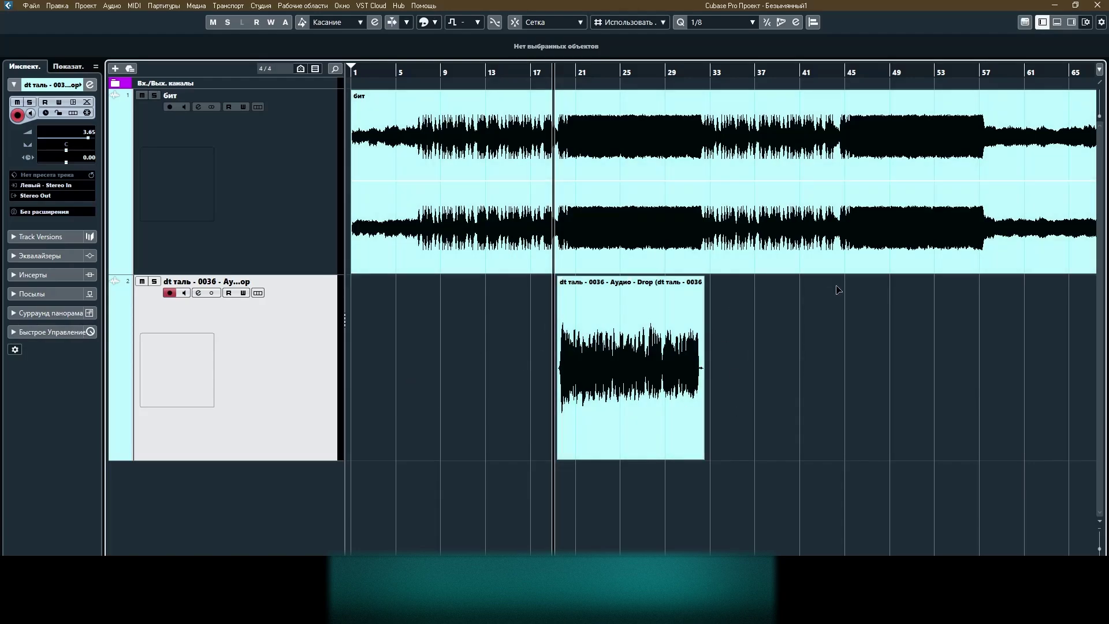
{"action": "left_click_drag", "start_coordinate": [885, 346], "coordinate": [959, 306]}
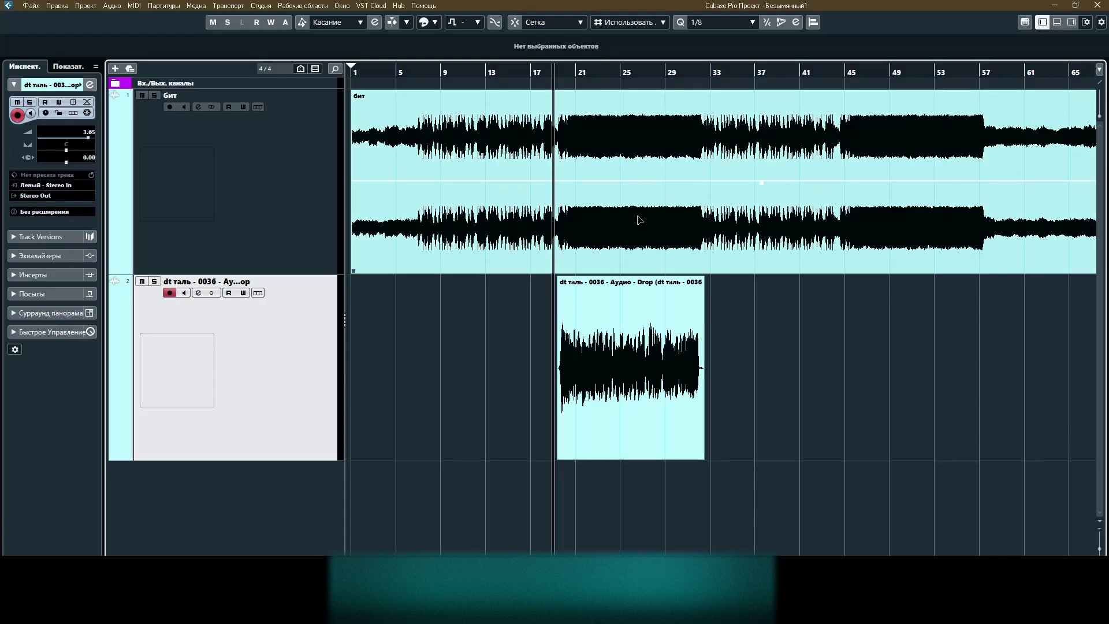
{"action": "key", "text": "space"}
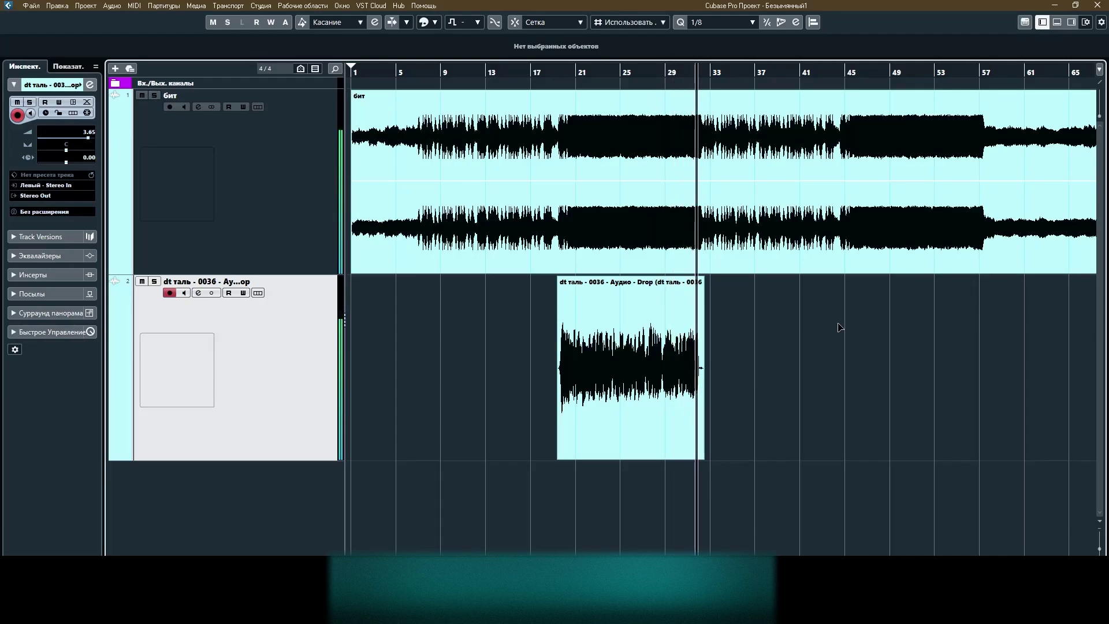
{"action": "key", "text": "space"}
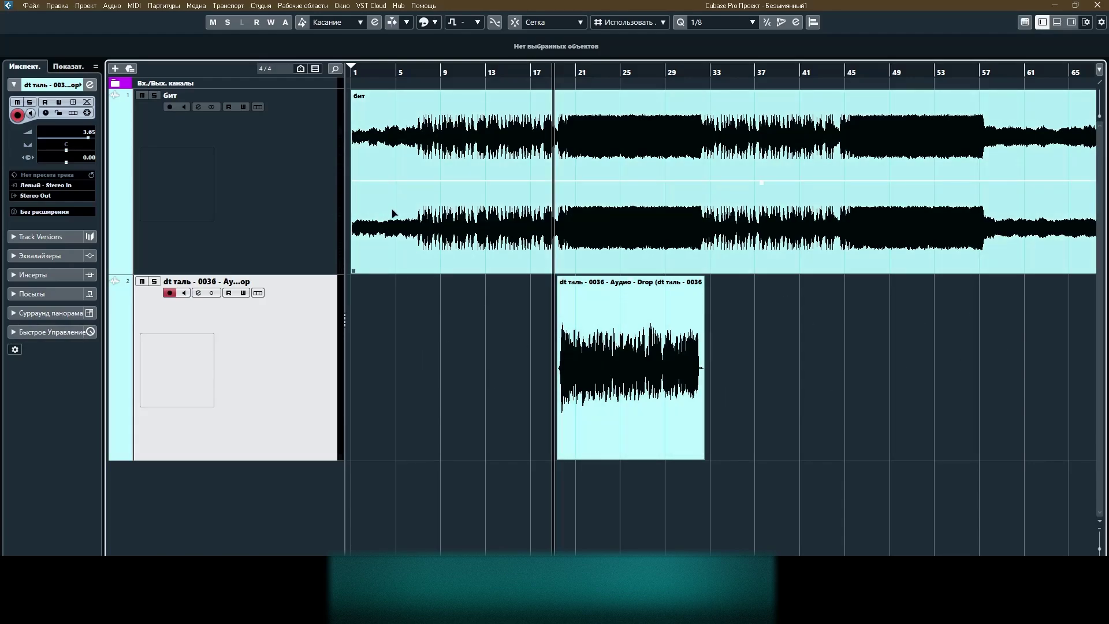
Add a chord track beneath the beat track.
{"action": "right_click", "coordinate": [280, 164]}
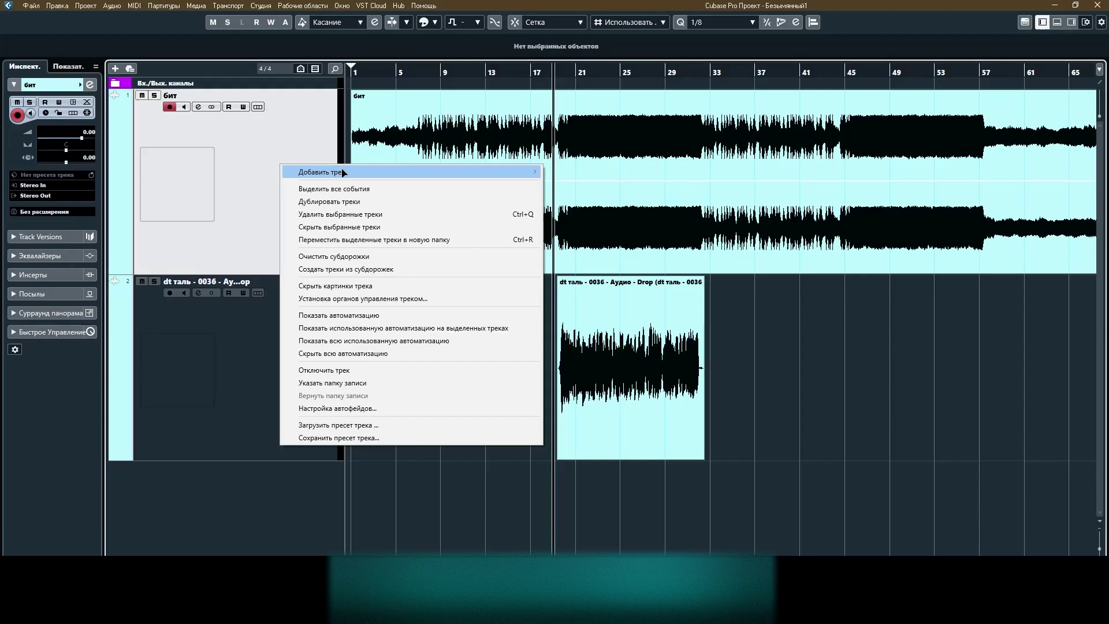
{"action": "mouse_move", "coordinate": [419, 172]}
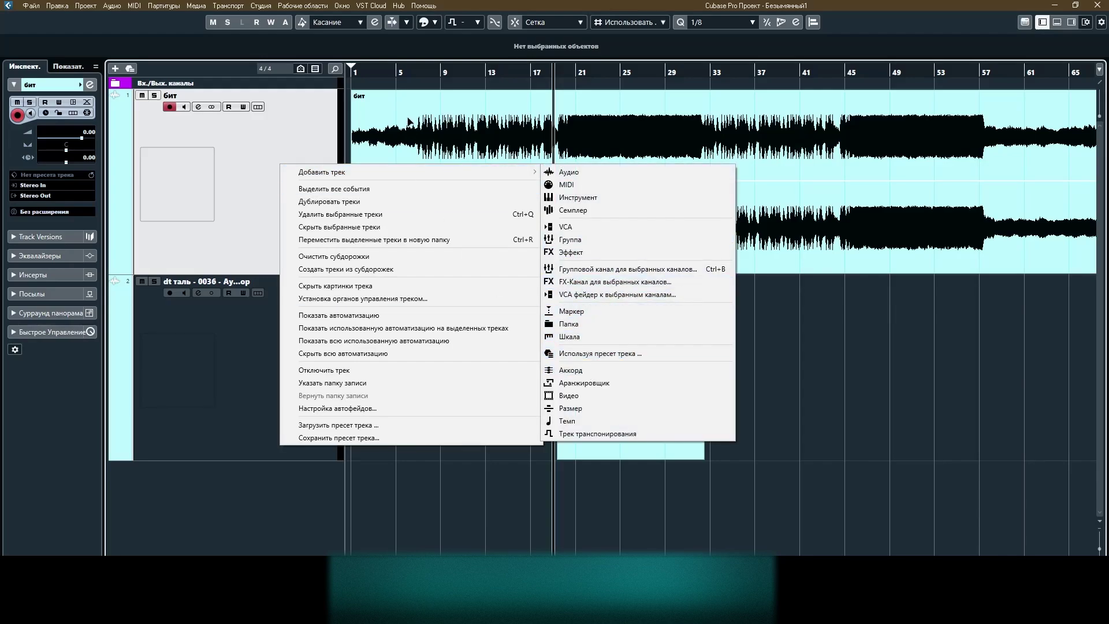
{"action": "left_click", "coordinate": [570, 371]}
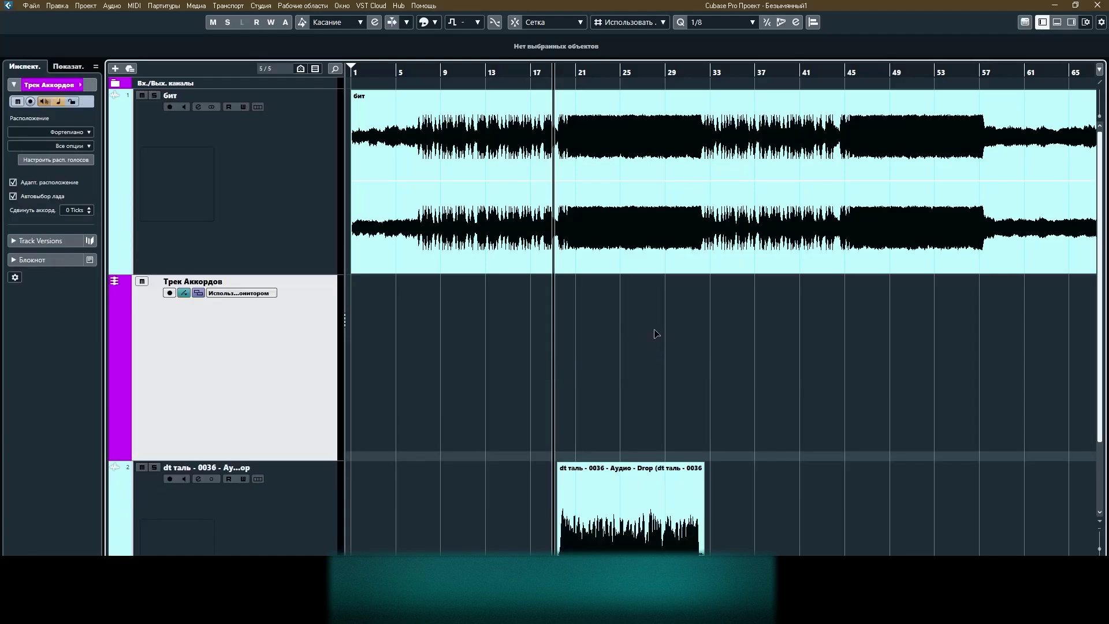
Extract the beat clip's chords onto the chord track and place the chord track above the beat.
{"action": "left_click_drag", "start_coordinate": [597, 210], "coordinate": [589, 335]}
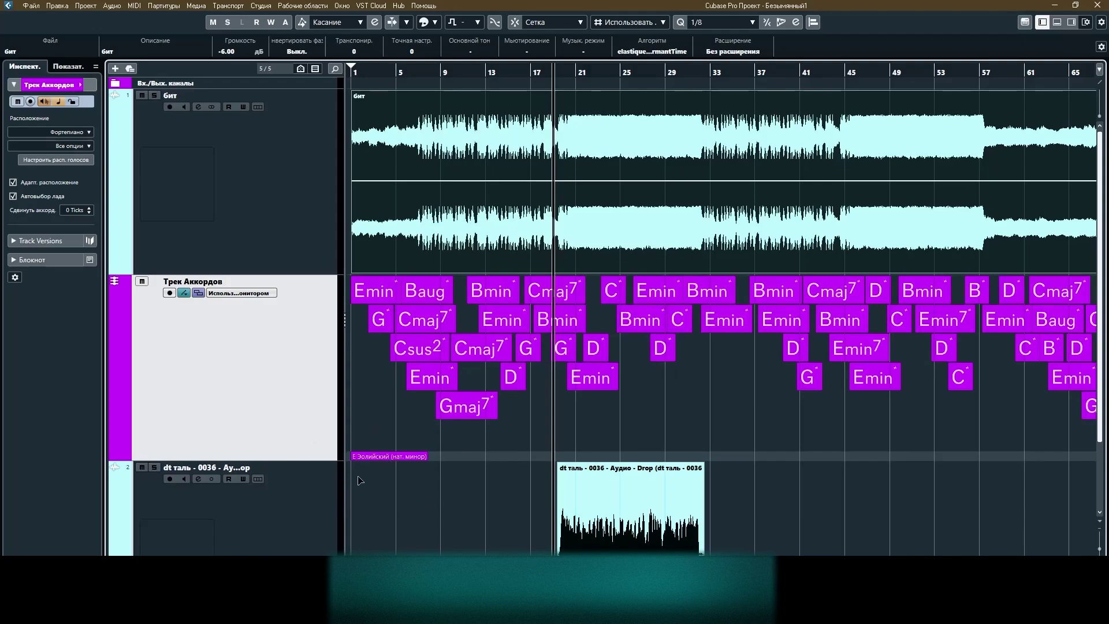
{"action": "left_click", "coordinate": [790, 445]}
{"action": "scroll", "coordinate": [814, 447], "scroll_direction": "down", "scroll_amount": 2}
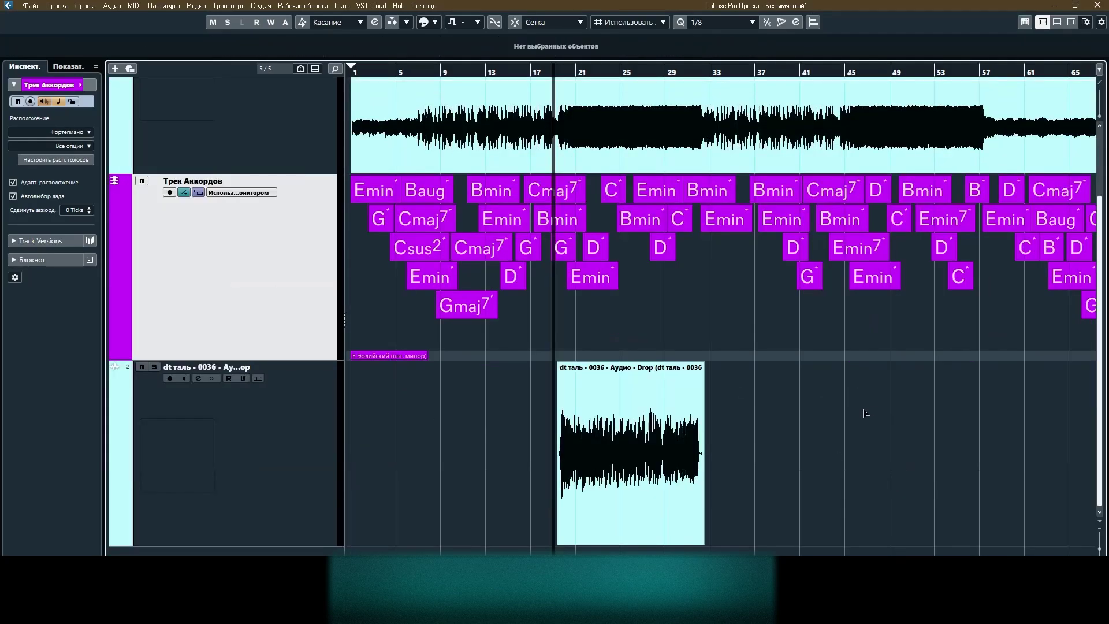
{"action": "scroll", "coordinate": [865, 413], "scroll_direction": "down", "scroll_amount": 4}
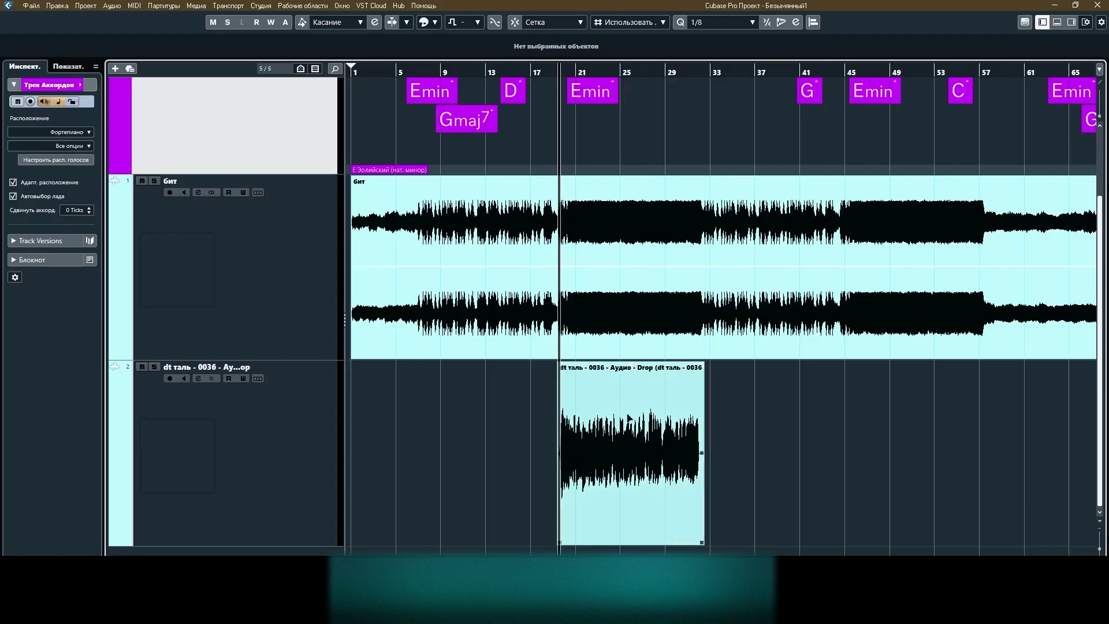
Open the vocal clip in the sample editor and enable VariAudio editing to detect its pitch segments.
{"action": "double_click", "coordinate": [644, 449]}
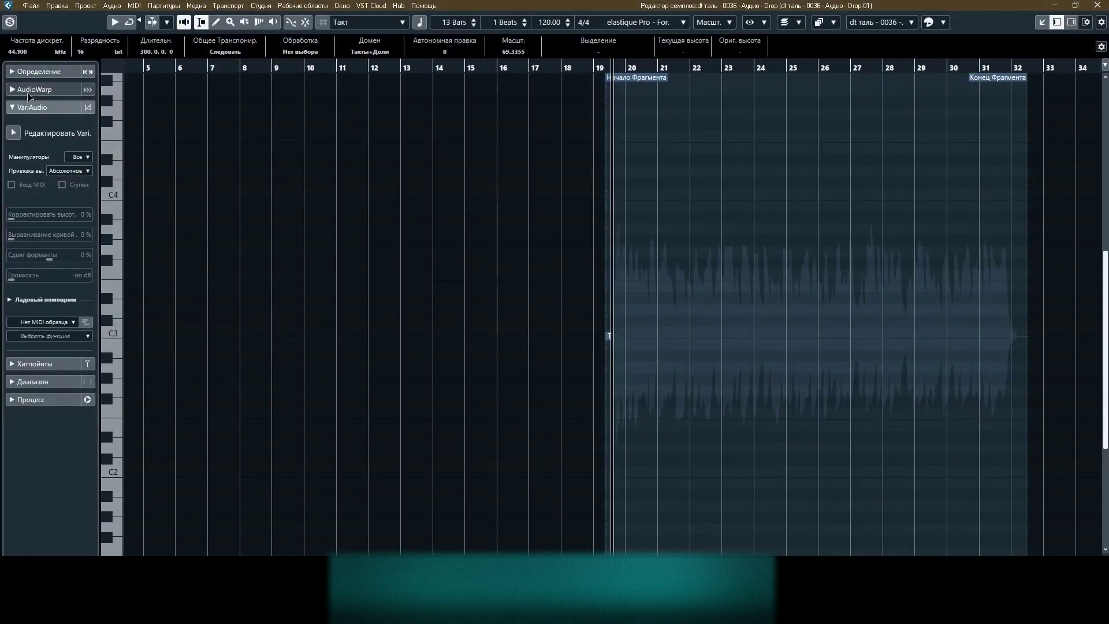
{"action": "left_click", "coordinate": [14, 130]}
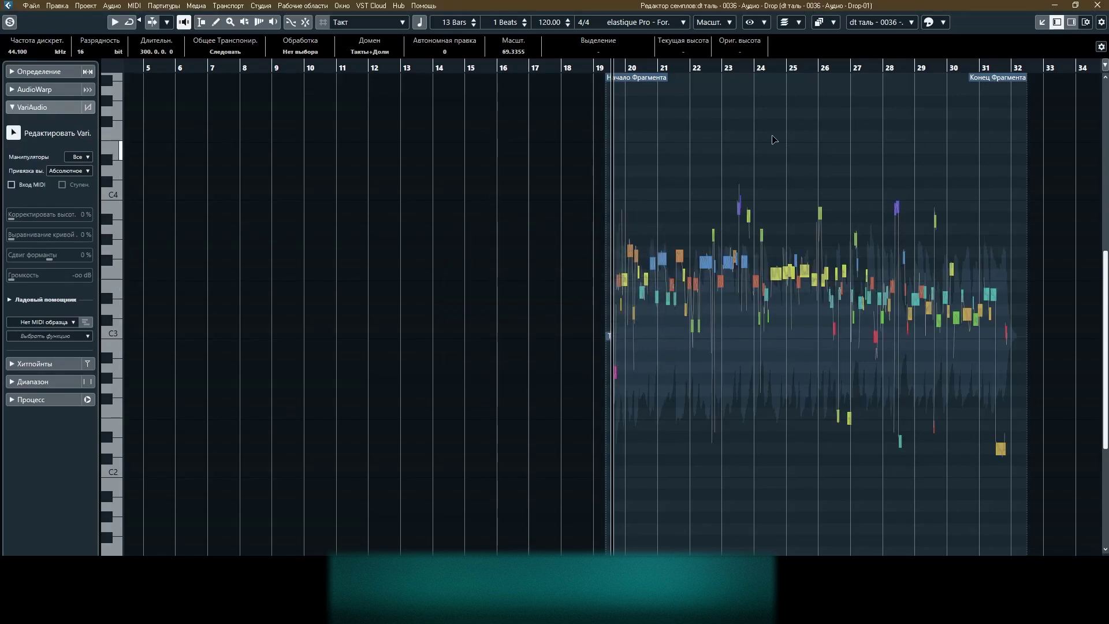
Examine the detected pitch segments of the vocal, both around its start and across the whole clip.
{"action": "key", "text": "h"}
{"action": "key", "text": "h"}
{"action": "key", "text": "h"}
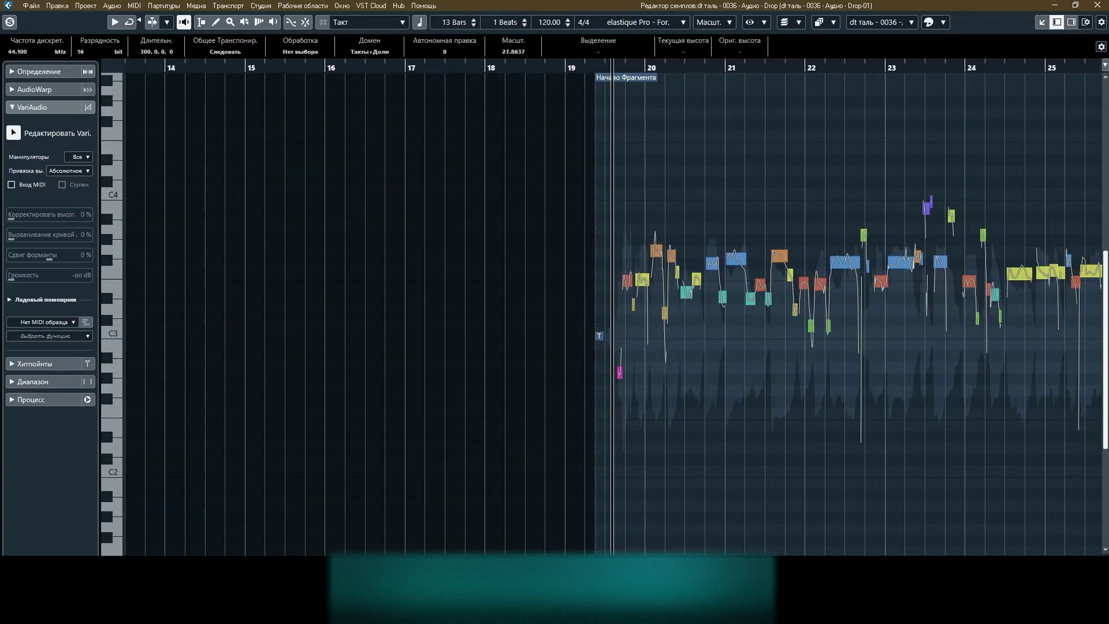
{"action": "key", "text": "h"}
{"action": "key", "text": "h"}
{"action": "key", "text": "h"}
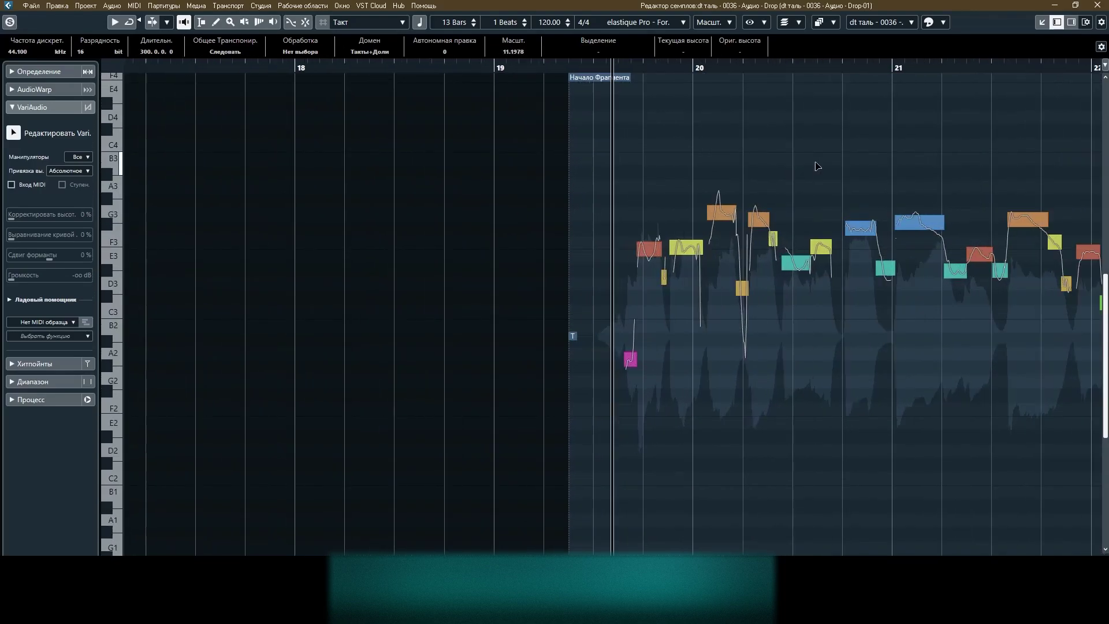
{"action": "left_click", "coordinate": [789, 243]}
{"action": "key", "text": "g"}
{"action": "key", "text": "g"}
{"action": "key", "text": "g"}
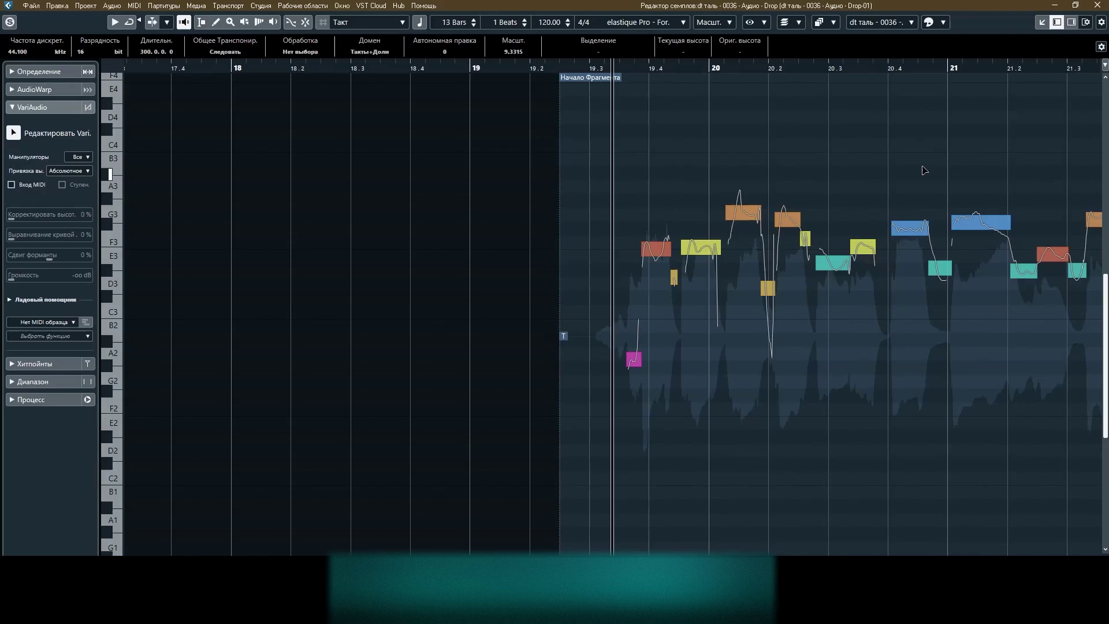
{"action": "key", "text": "g"}
{"action": "key", "text": "g"}
{"action": "key", "text": "g"}
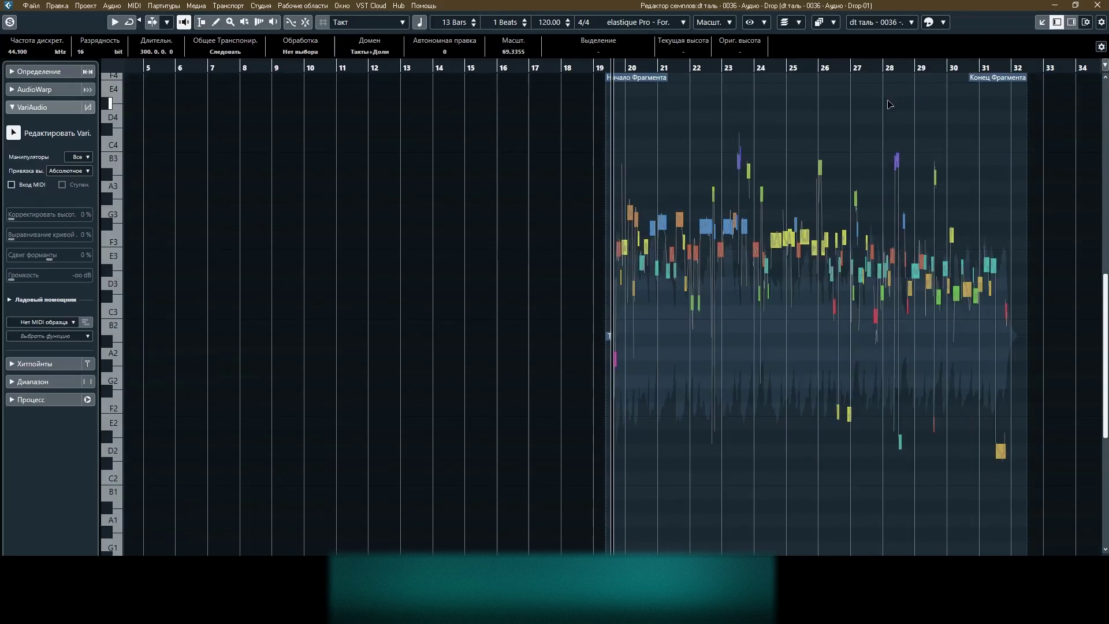
Colour the VariAudio segments by scales and chords (Лады/Аккорды) instead of by pitch.
{"action": "left_click", "coordinate": [935, 26]}
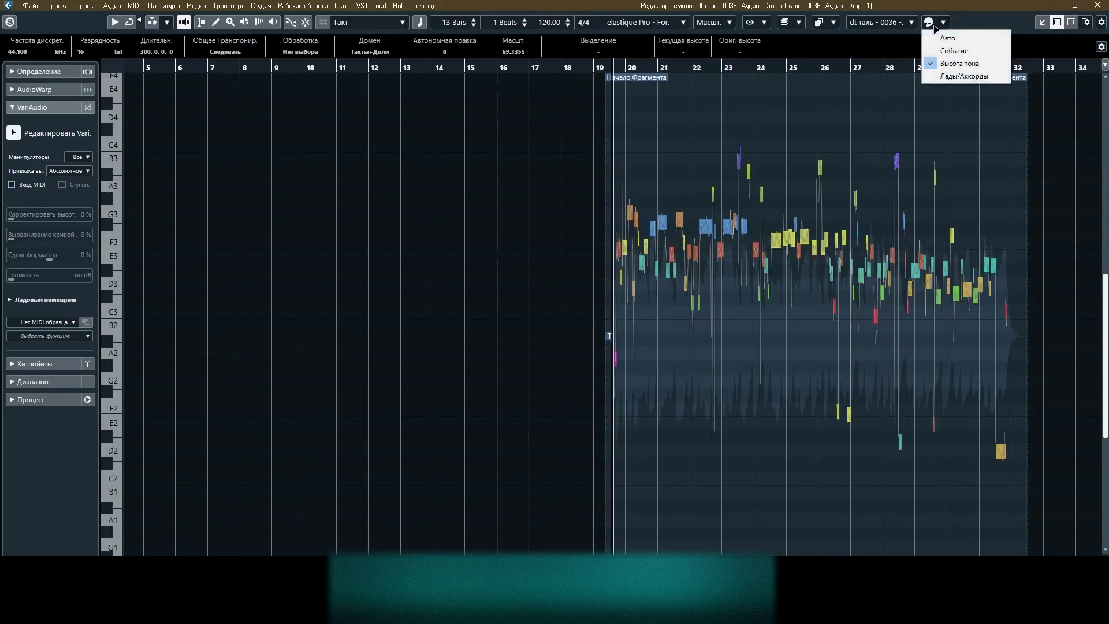
{"action": "left_click", "coordinate": [977, 77]}
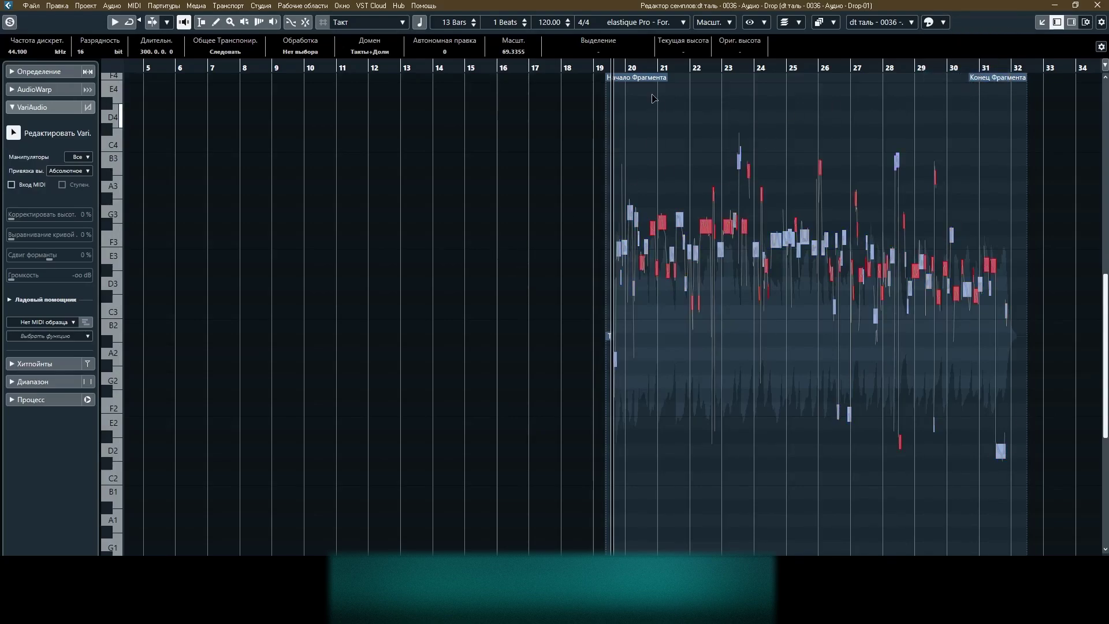
{"action": "scroll", "coordinate": [648, 225], "scroll_direction": "down", "scroll_amount": 3}
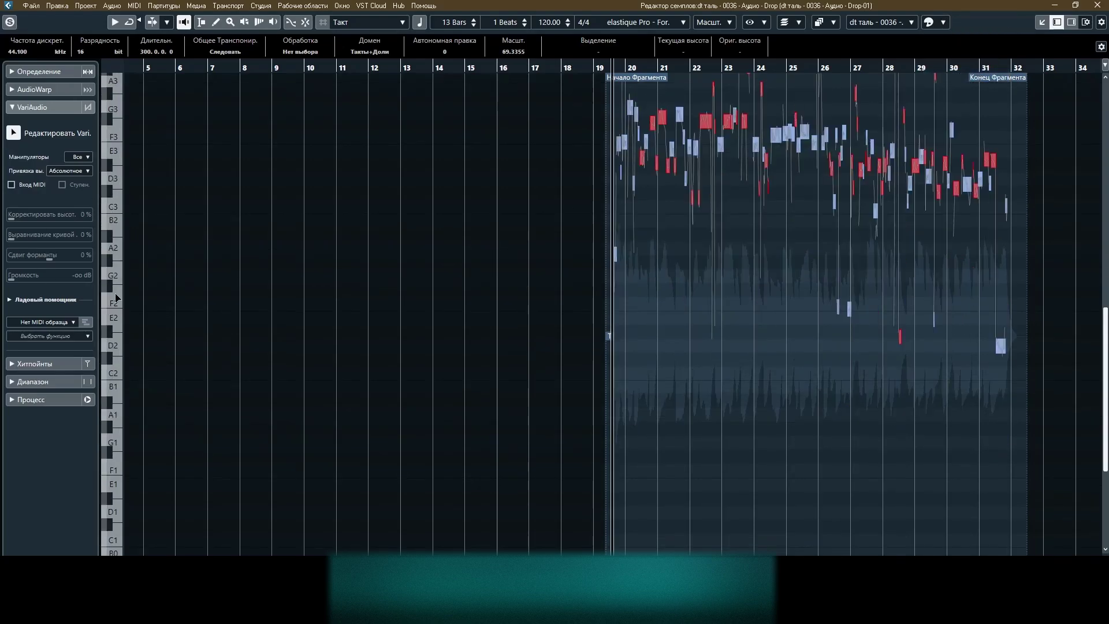
Set the Scale Assistant (Ладовый помощник) to use the chord track instead of the editor scale.
{"action": "left_click", "coordinate": [12, 299]}
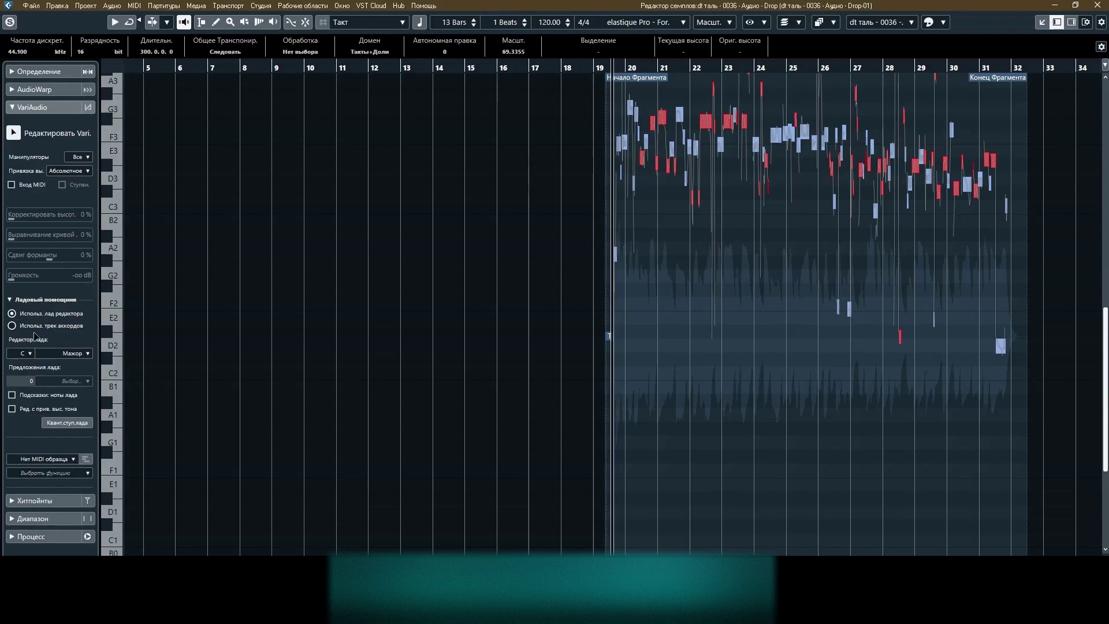
{"action": "left_click", "coordinate": [17, 299]}
{"action": "left_click", "coordinate": [18, 299]}
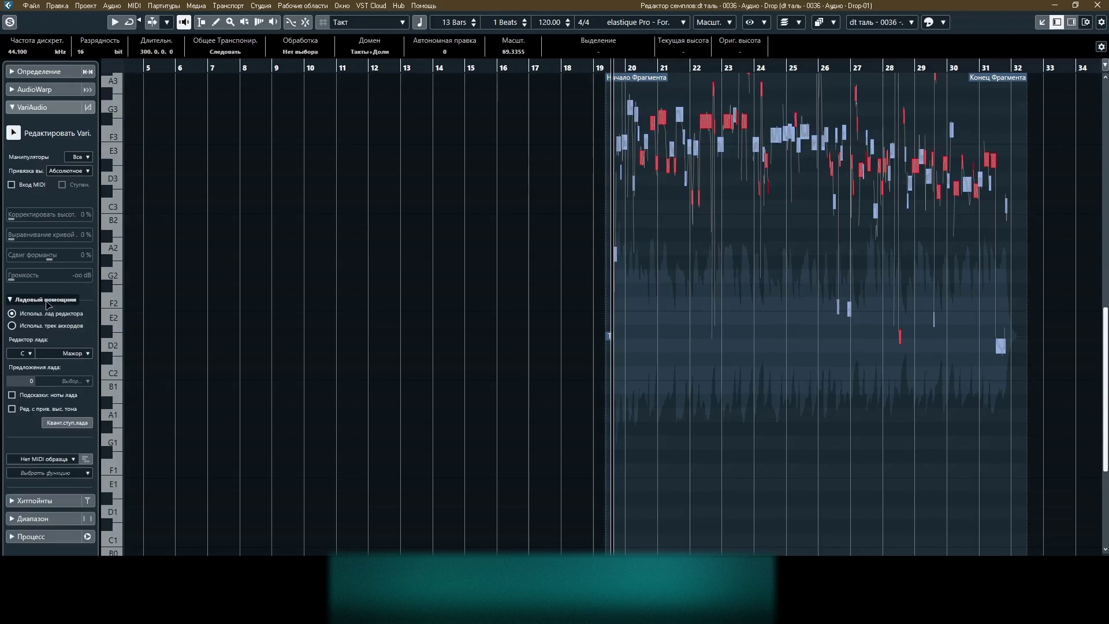
{"action": "left_click", "coordinate": [12, 326]}
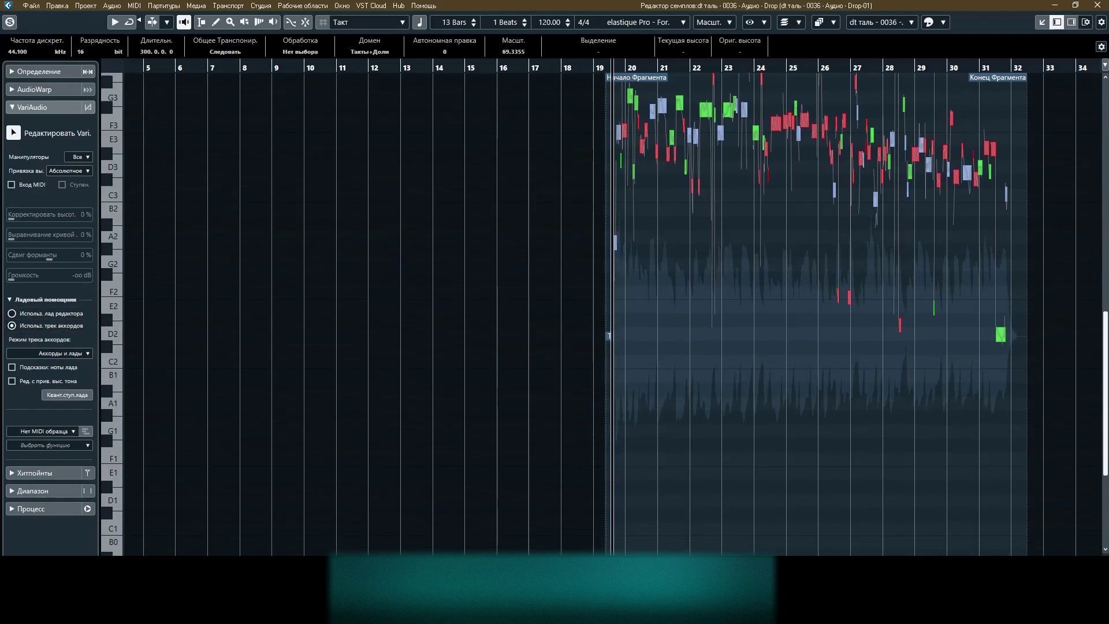
Examine the segment colours across the vocal to compare its notes with the chord track's chords and scale.
{"action": "scroll", "coordinate": [762, 343], "scroll_direction": "up", "scroll_amount": 3}
{"action": "key", "text": "h"}
{"action": "key", "text": "h"}
{"action": "key", "text": "h"}
{"action": "key", "text": "h"}
{"action": "key", "text": "h"}
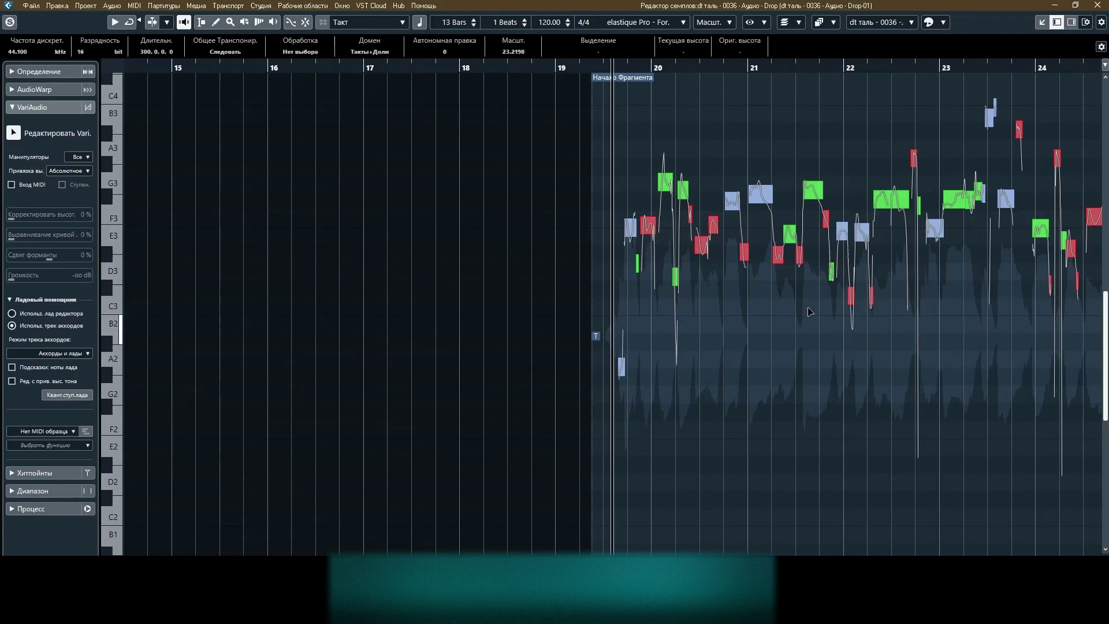
{"action": "key", "text": "h"}
{"action": "key", "text": "h"}
{"action": "key", "text": "h"}
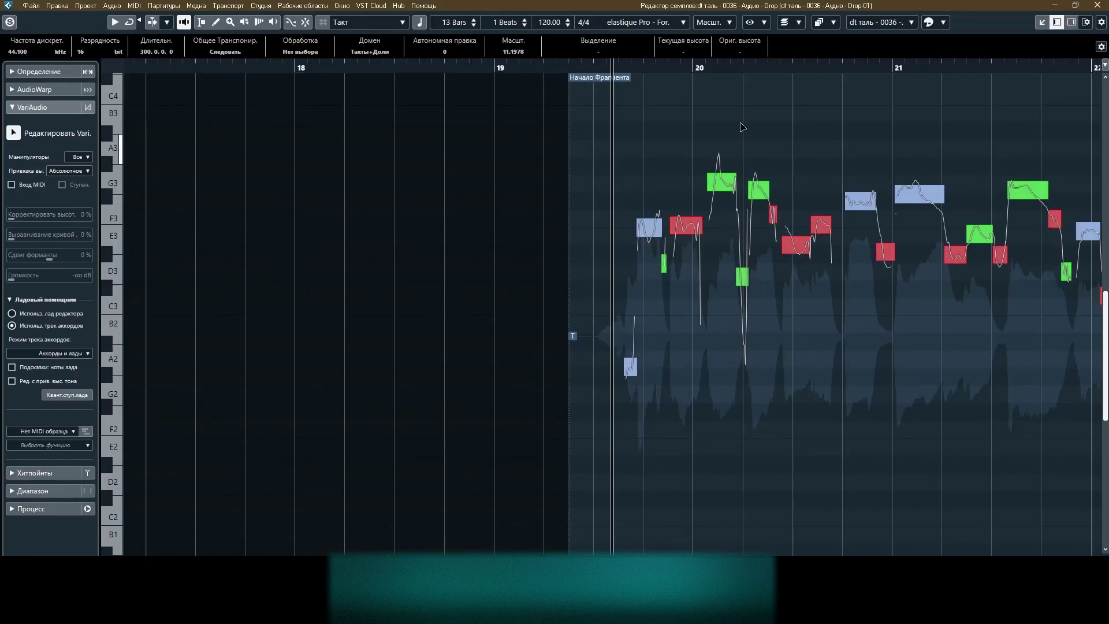
{"action": "key", "text": "g"}
{"action": "key", "text": "g"}
{"action": "key", "text": "g"}
{"action": "key", "text": "g"}
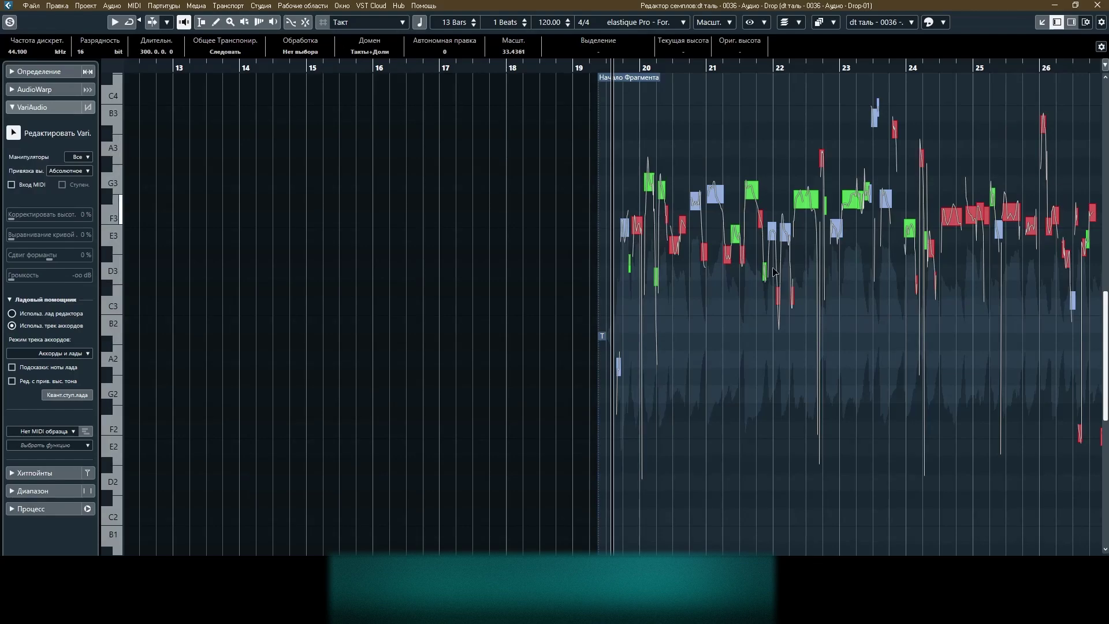
{"action": "key", "text": "h"}
{"action": "key", "text": "h"}
{"action": "key", "text": "h"}
{"action": "key", "text": "h"}
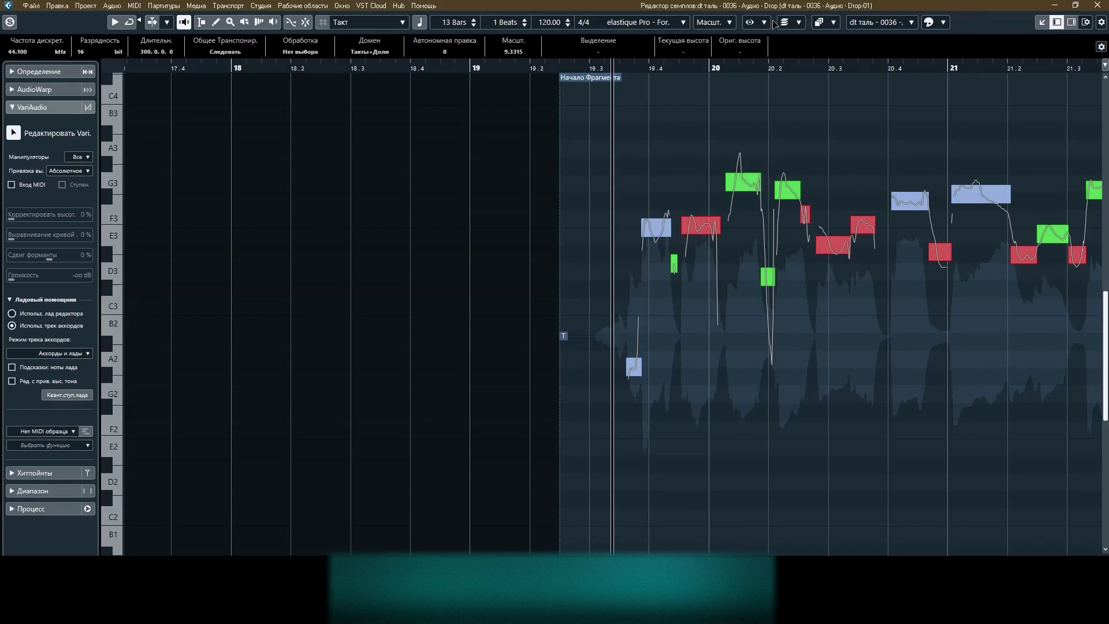
{"action": "key", "text": "h"}
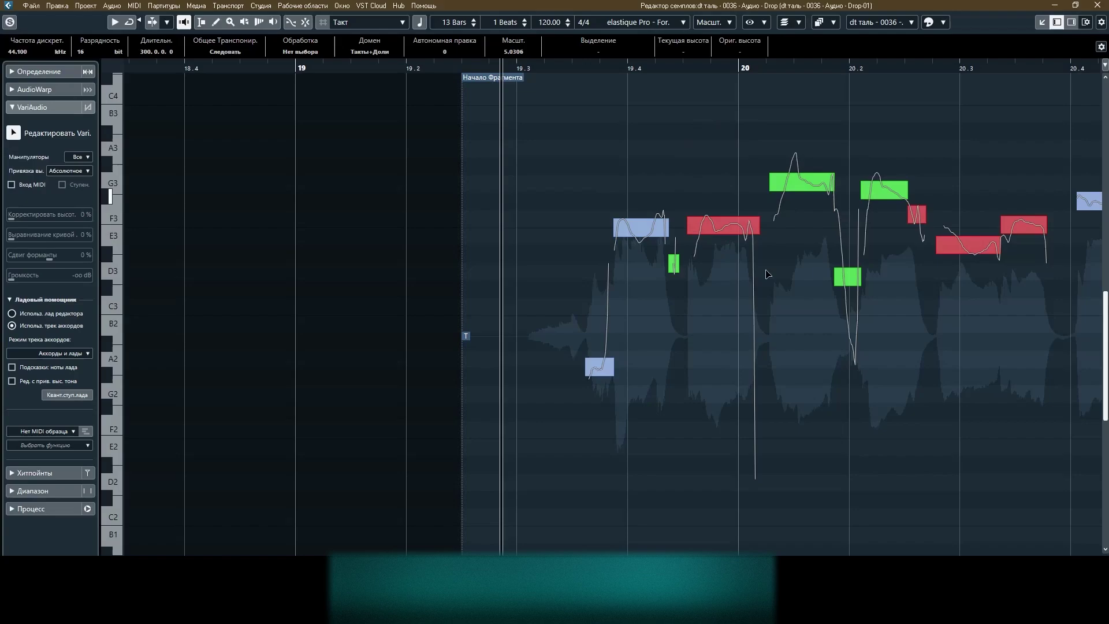
{"action": "key", "text": "g"}
{"action": "key", "text": "g"}
{"action": "key", "text": "g"}
{"action": "key", "text": "g"}
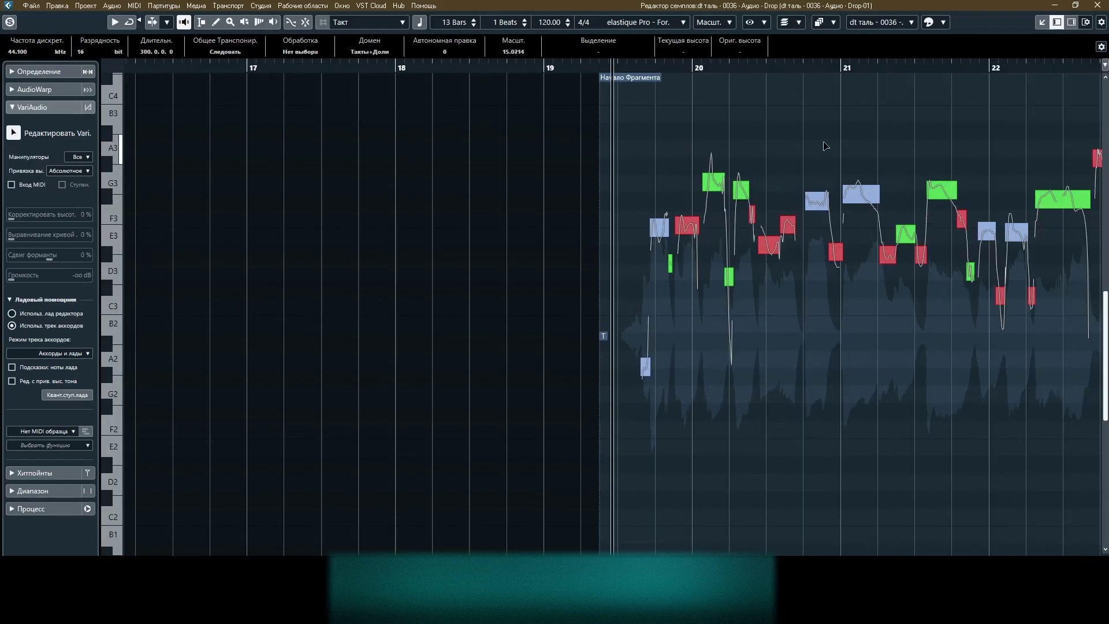
{"action": "key", "text": "g"}
{"action": "key", "text": "g"}
{"action": "key", "text": "g"}
{"action": "key", "text": "g"}
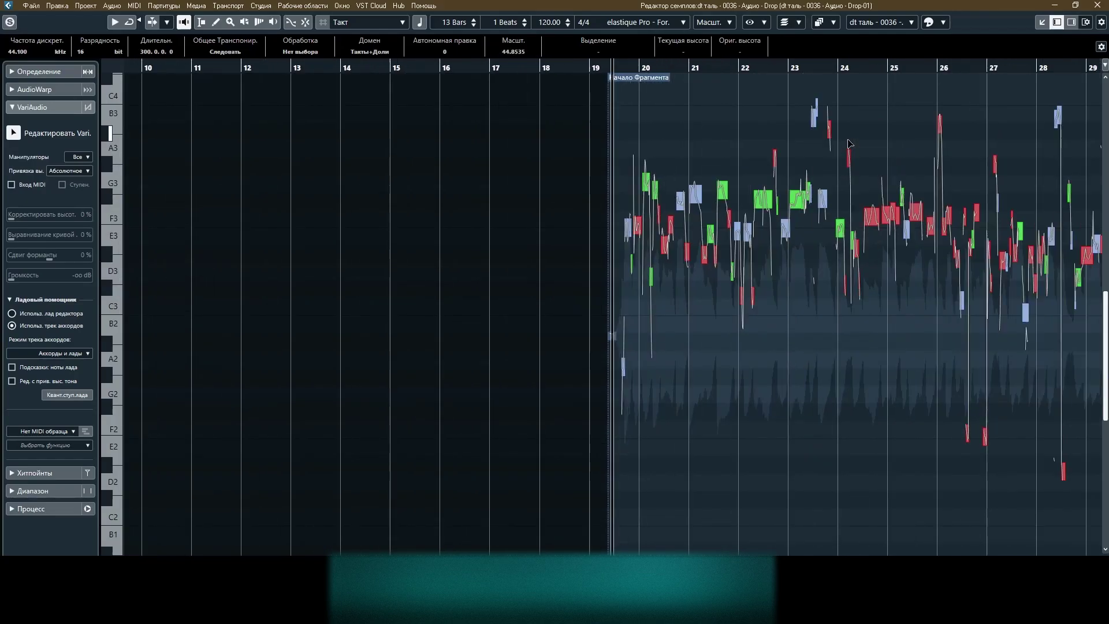
Lower the red F3 vocal segment just before bar 20 to E3.
{"action": "key", "text": "h"}
{"action": "key", "text": "h"}
{"action": "key", "text": "h"}
{"action": "key", "text": "h"}
{"action": "key", "text": "h"}
{"action": "key", "text": "h"}
{"action": "key", "text": "h"}
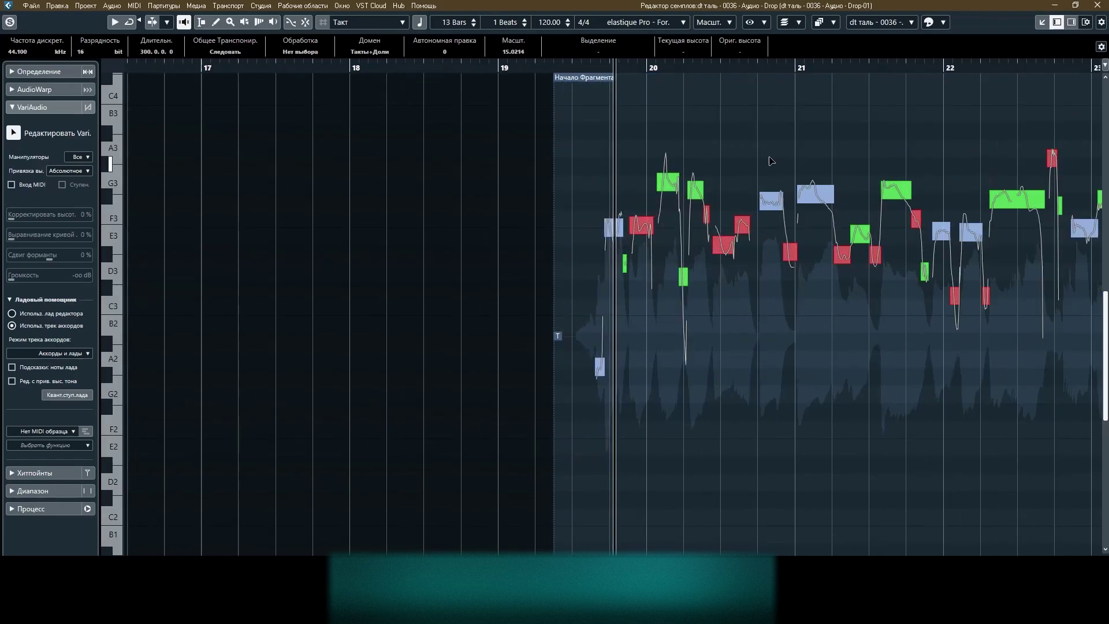
{"action": "key", "text": "space"}
{"action": "left_click", "coordinate": [556, 230]}
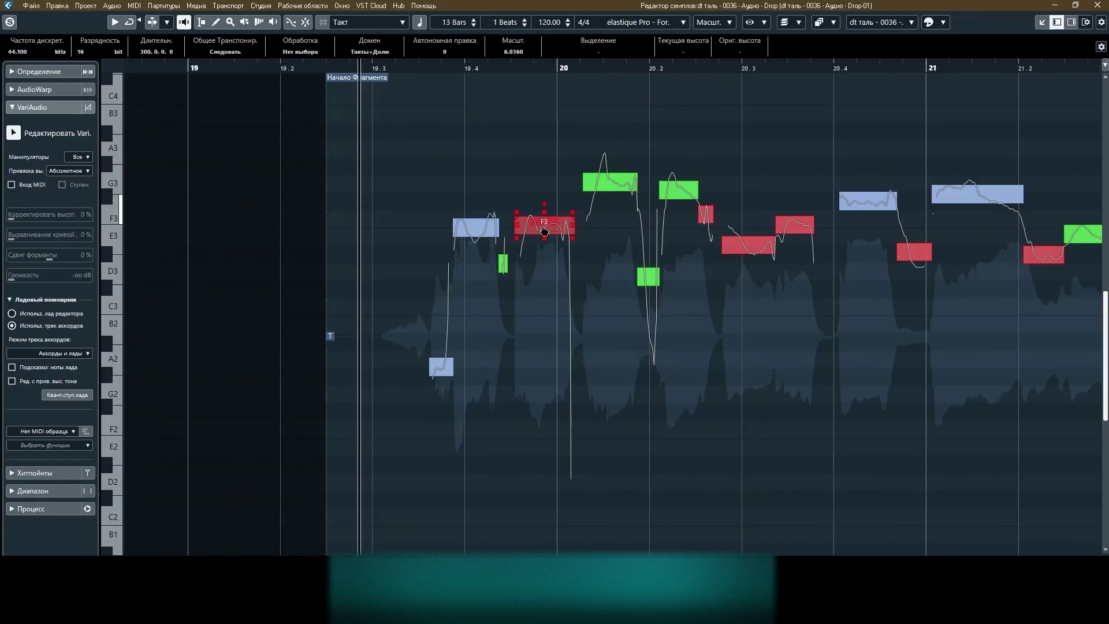
{"action": "left_click_drag", "start_coordinate": [556, 229], "coordinate": [546, 237]}
{"action": "left_click", "coordinate": [512, 154]}
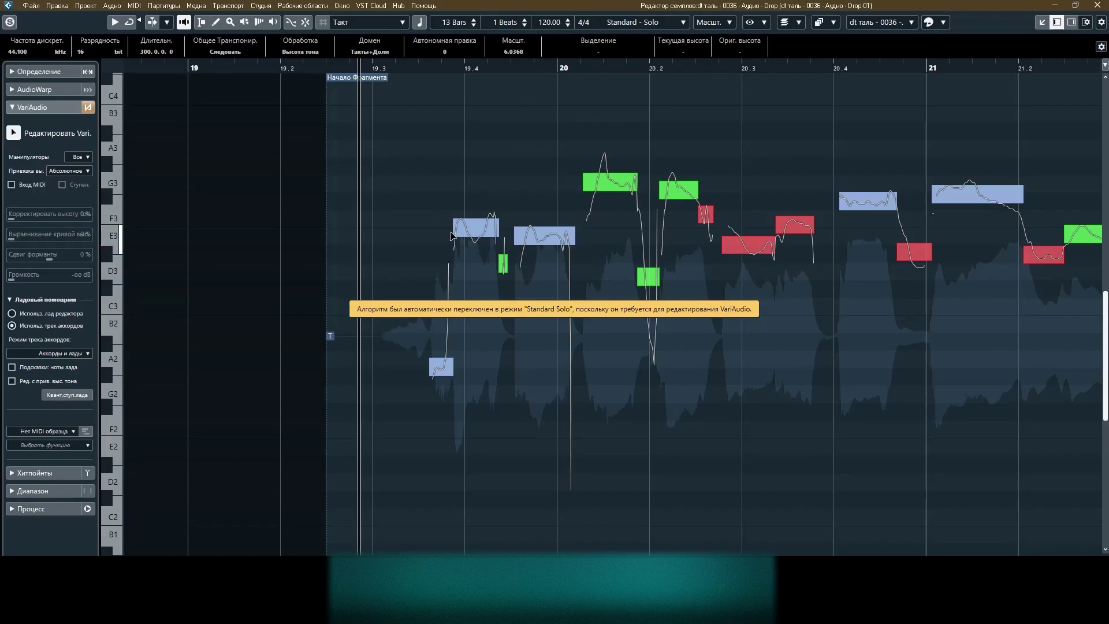
Move the two adjoining red vocal segments between 20.3 and 20.4, F3 and D#3, to E3.
{"action": "key", "text": "space"}
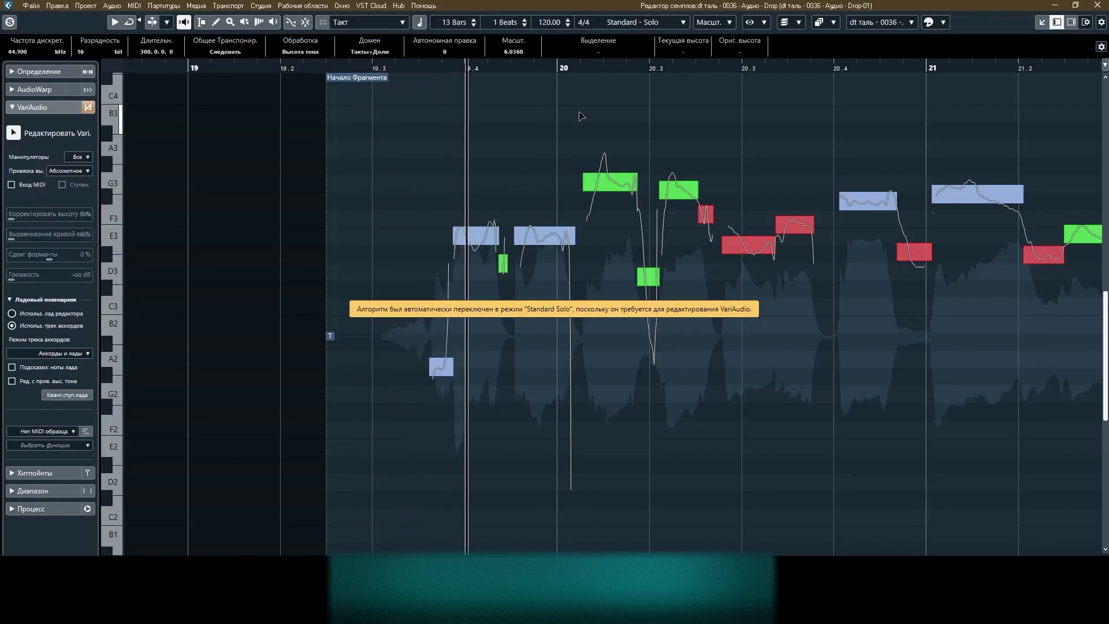
{"action": "scroll", "coordinate": [709, 128], "scroll_direction": "up", "scroll_amount": 4}
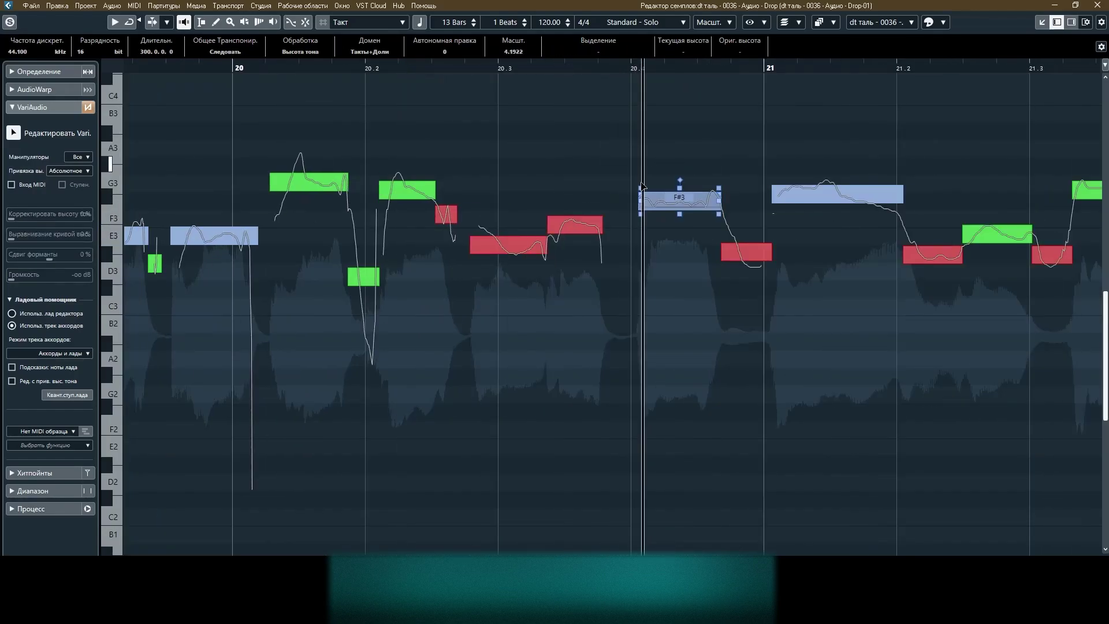
{"action": "left_click_drag", "start_coordinate": [582, 222], "coordinate": [586, 243]}
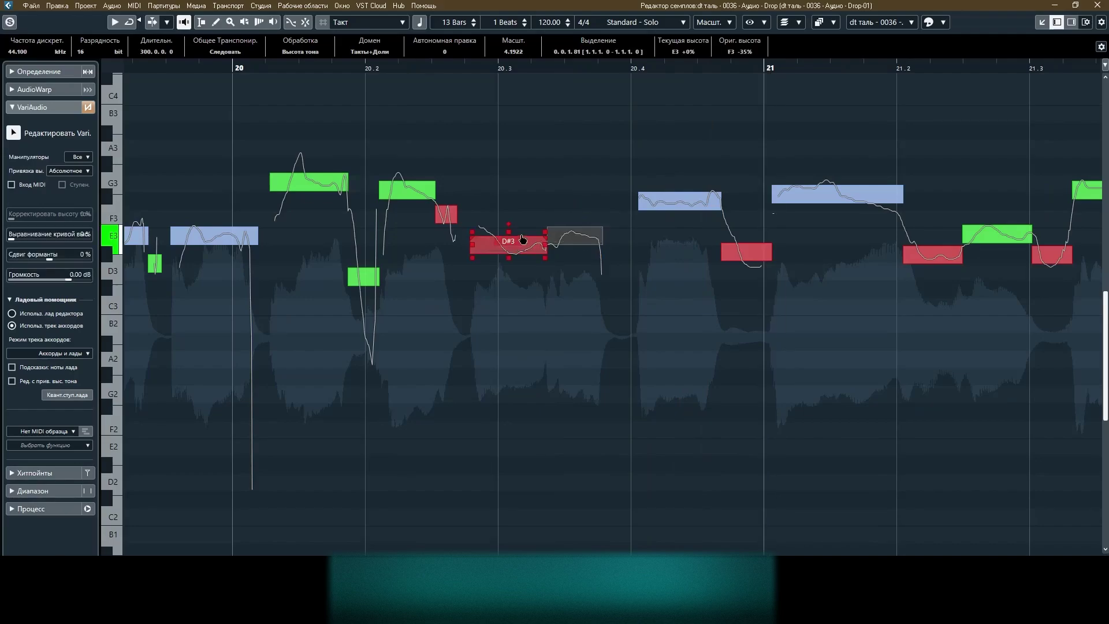
{"action": "left_click_drag", "start_coordinate": [508, 244], "coordinate": [507, 235]}
{"action": "left_click", "coordinate": [532, 172]}
{"action": "scroll", "coordinate": [803, 122], "scroll_direction": "down", "scroll_amount": 6}
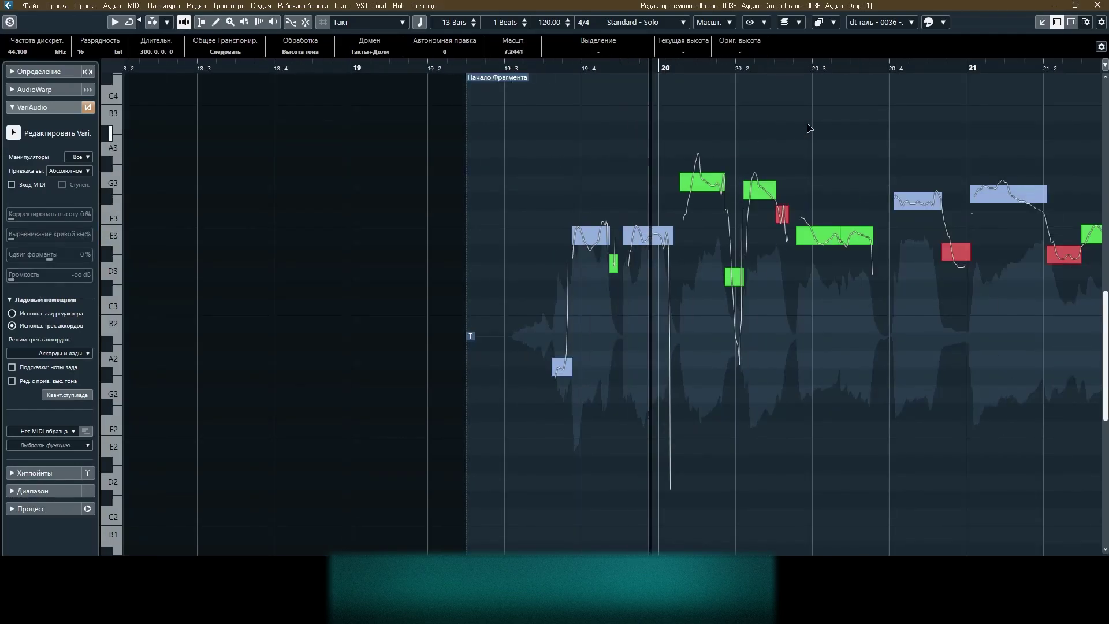
Raise the blue F#3 vocal segment starting at 20.4 to G3.
{"action": "scroll", "coordinate": [792, 113], "scroll_direction": "up", "scroll_amount": 5}
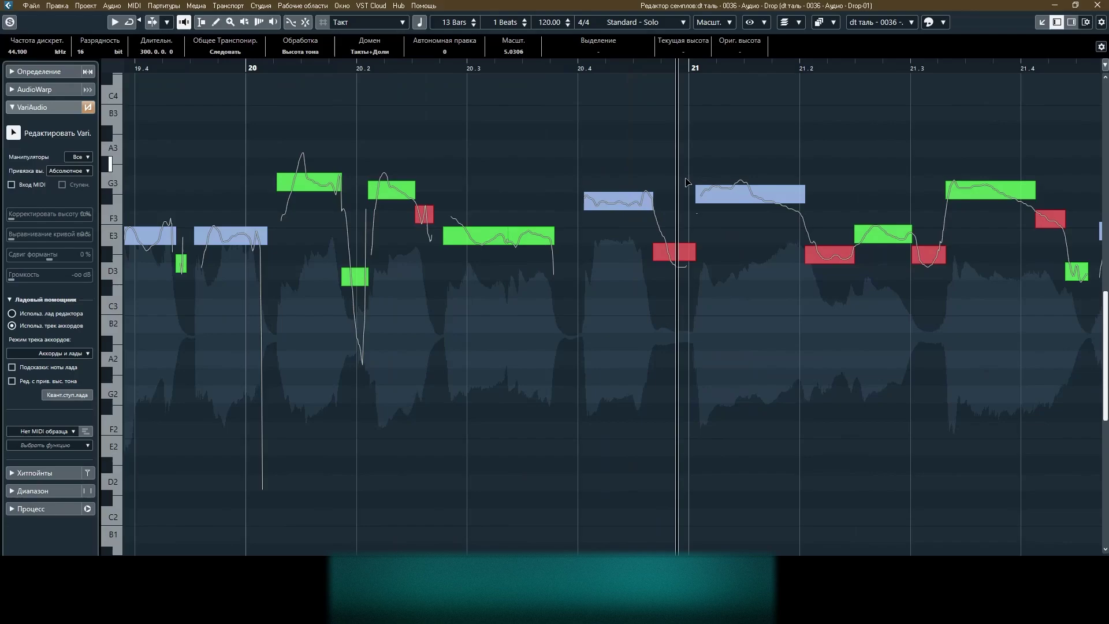
{"action": "left_click", "coordinate": [612, 201]}
{"action": "left_click_drag", "start_coordinate": [612, 201], "coordinate": [613, 182]}
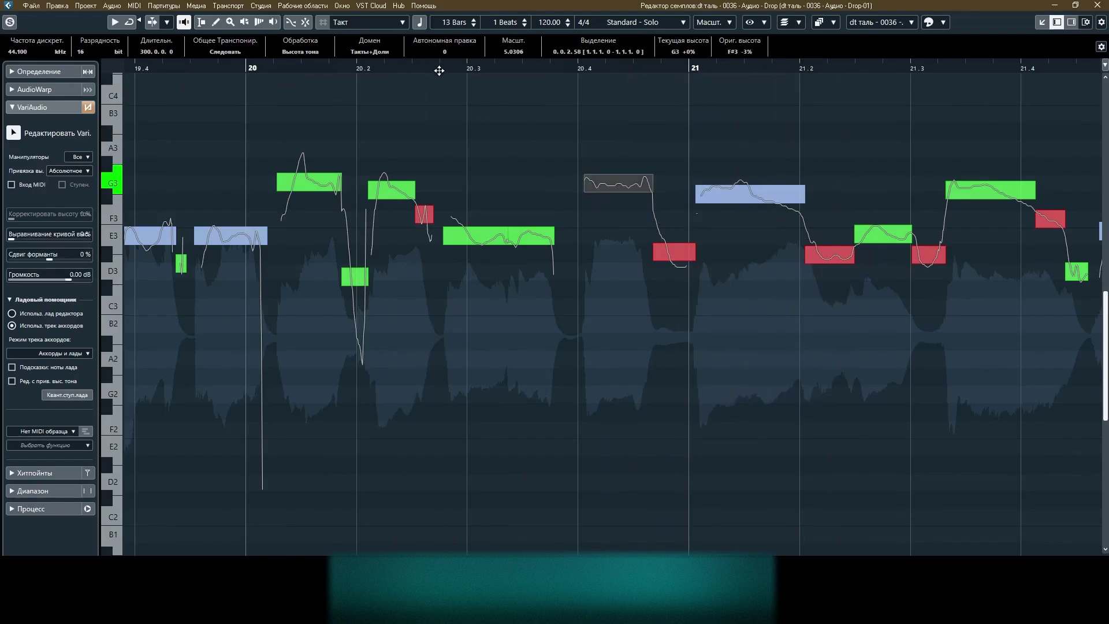
Split the long F#3 segment at the start of bar 21 near its middle and raise its first part to G3.
{"action": "scroll", "coordinate": [612, 149], "scroll_direction": "up", "scroll_amount": 1}
{"action": "left_click", "coordinate": [783, 195]}
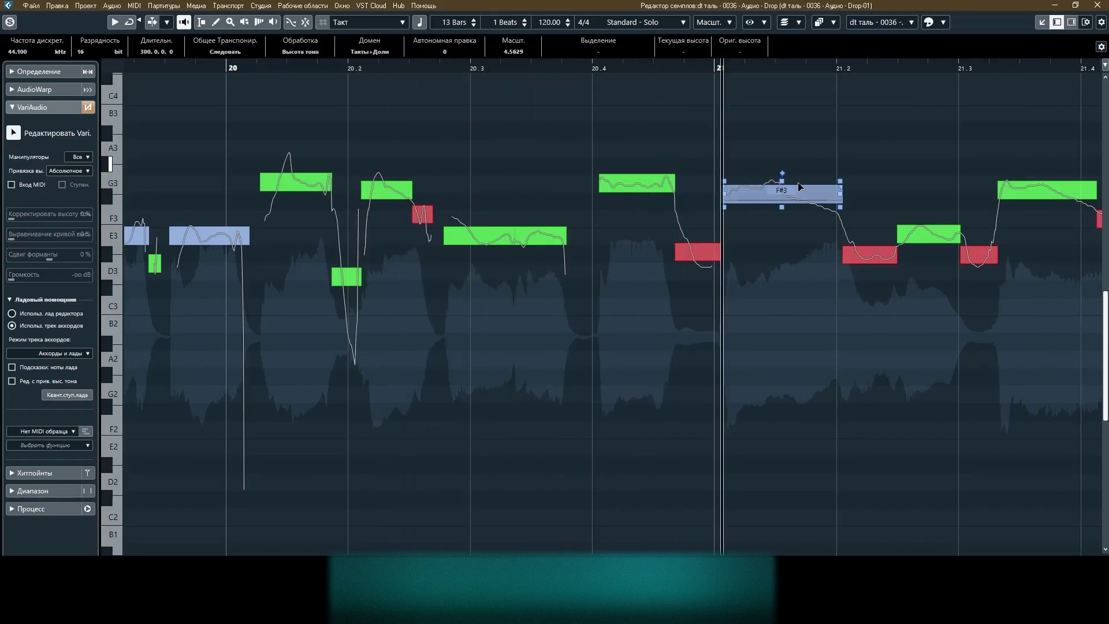
{"action": "left_click", "coordinate": [788, 202], "text": "alt"}
{"action": "left_click_drag", "start_coordinate": [759, 194], "coordinate": [760, 182]}
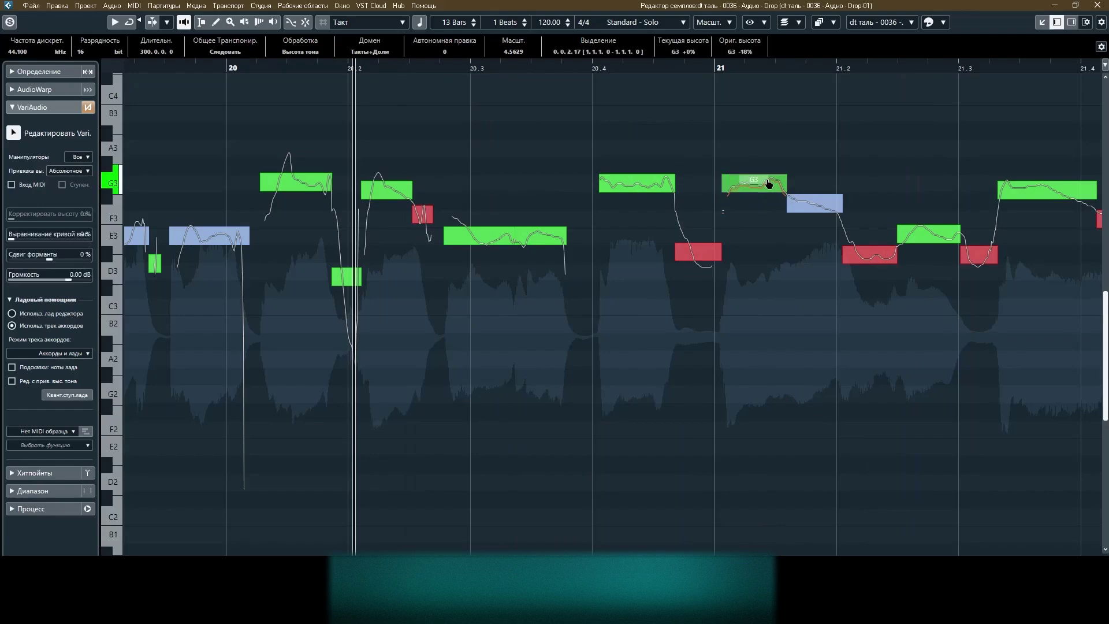
{"action": "left_click", "coordinate": [811, 144]}
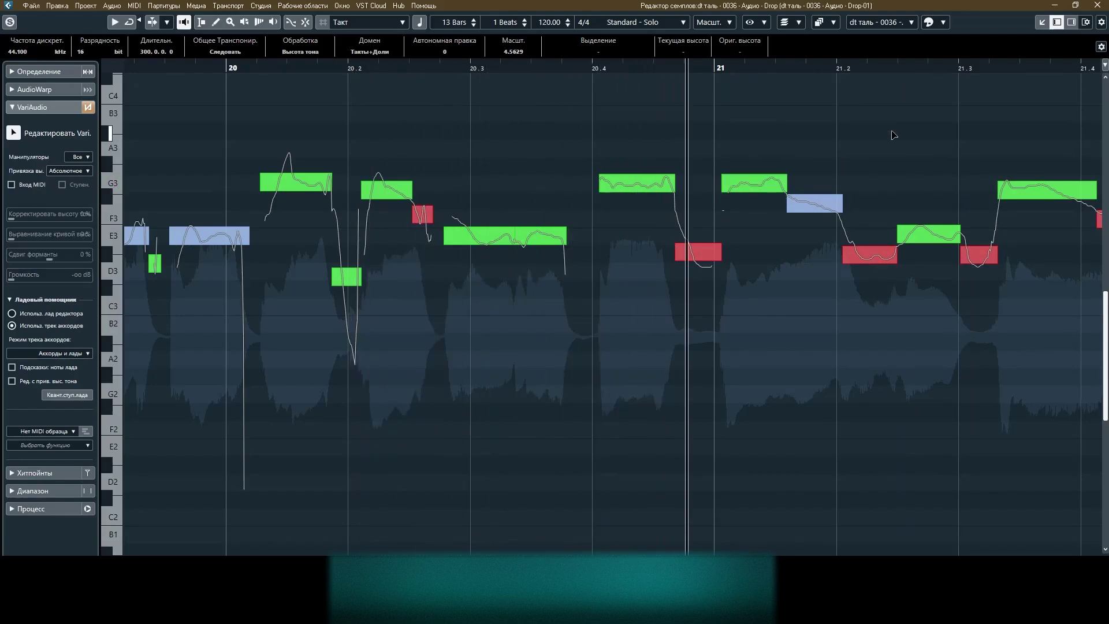
Play back the vocal around bars 20 and 21 and check the raised G3 segments against the pitch curve.
{"action": "scroll", "coordinate": [604, 118], "scroll_direction": "down", "scroll_amount": 1}
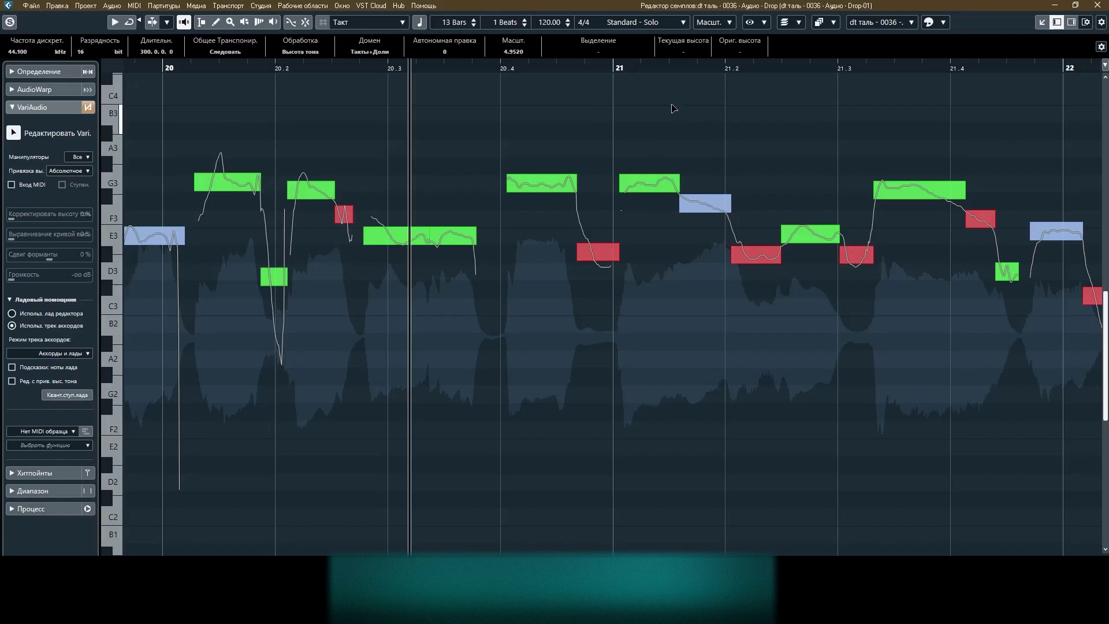
{"action": "left_click_drag", "start_coordinate": [619, 67], "coordinate": [678, 174]}
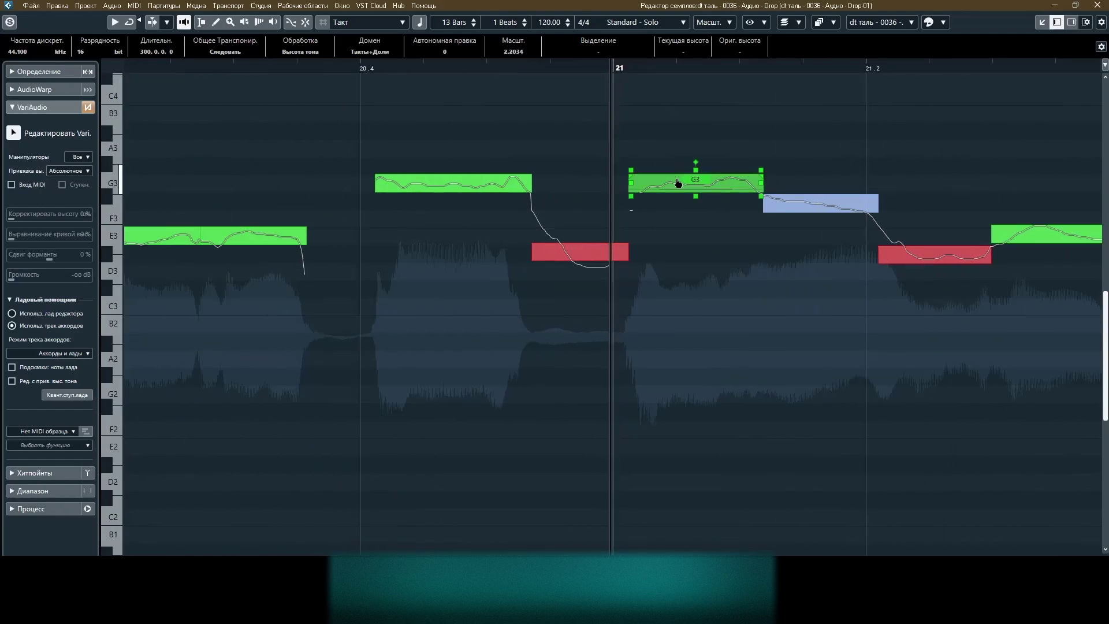
{"action": "key", "text": "h"}
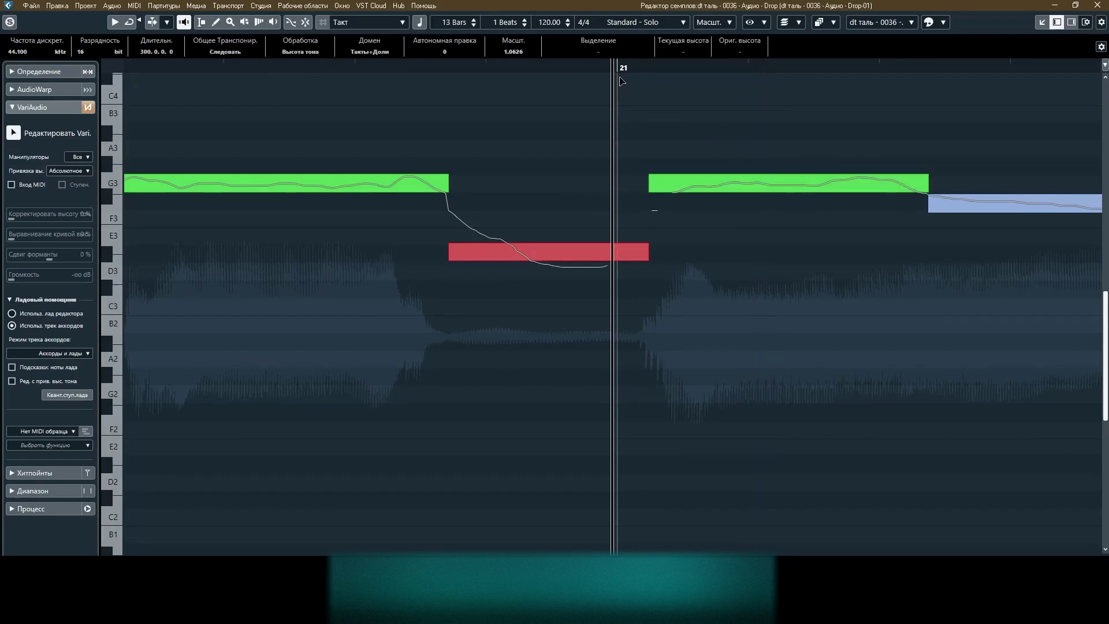
{"action": "key", "text": "g"}
{"action": "key", "text": "g"}
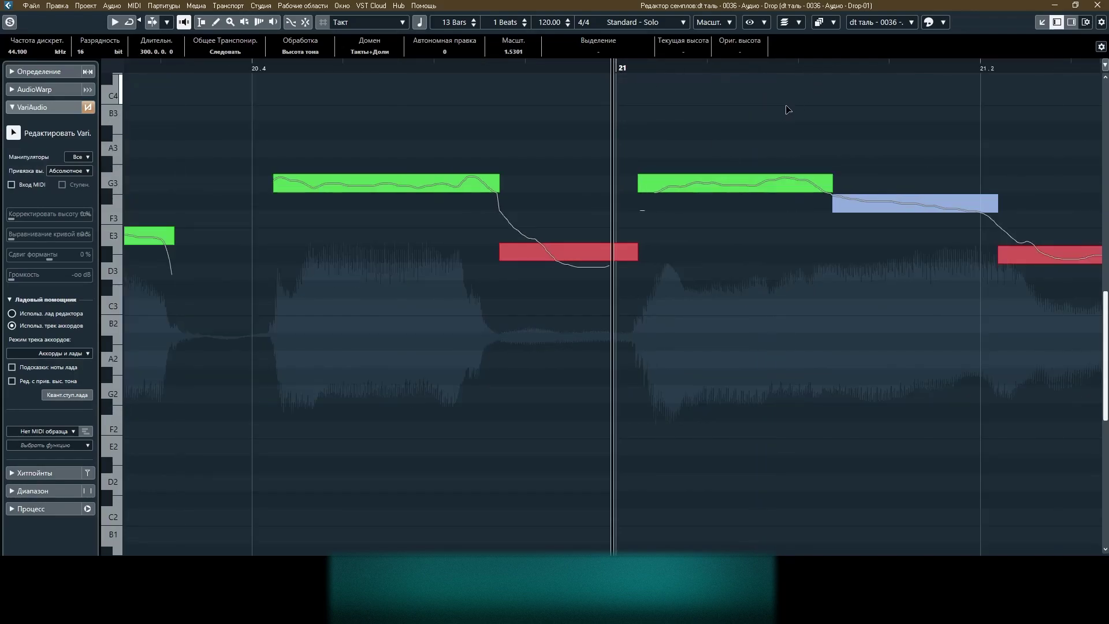
{"action": "key", "text": "h"}
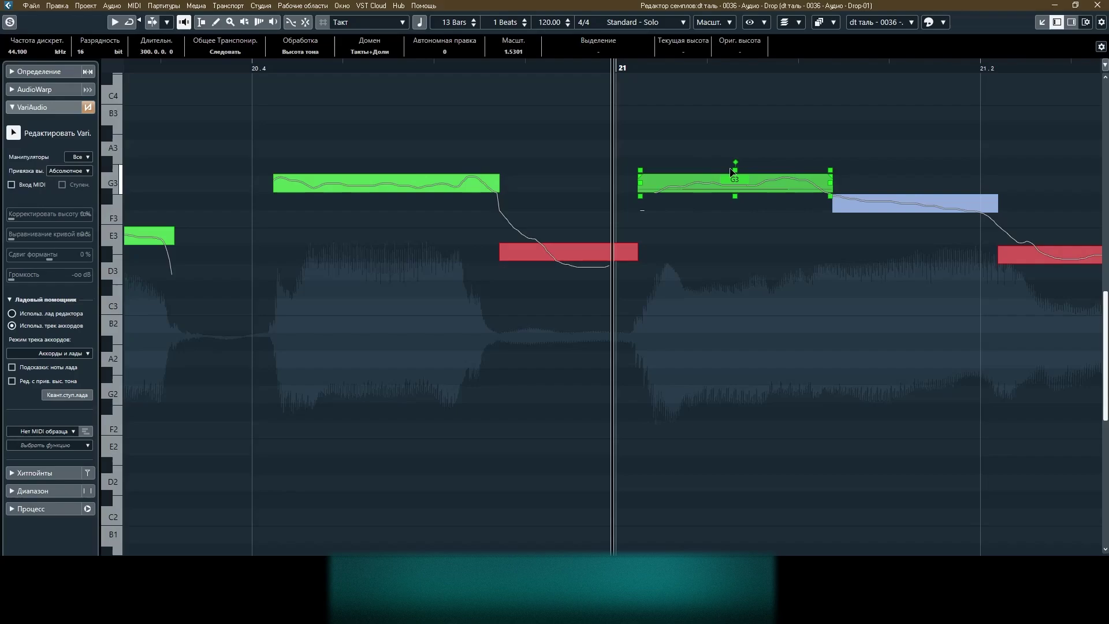
{"action": "left_click_drag", "start_coordinate": [439, 68], "coordinate": [528, 68]}
{"action": "key", "text": "g"}
{"action": "key", "text": "g"}
{"action": "key", "text": "g"}
{"action": "key", "text": "g"}
{"action": "key", "text": "g"}
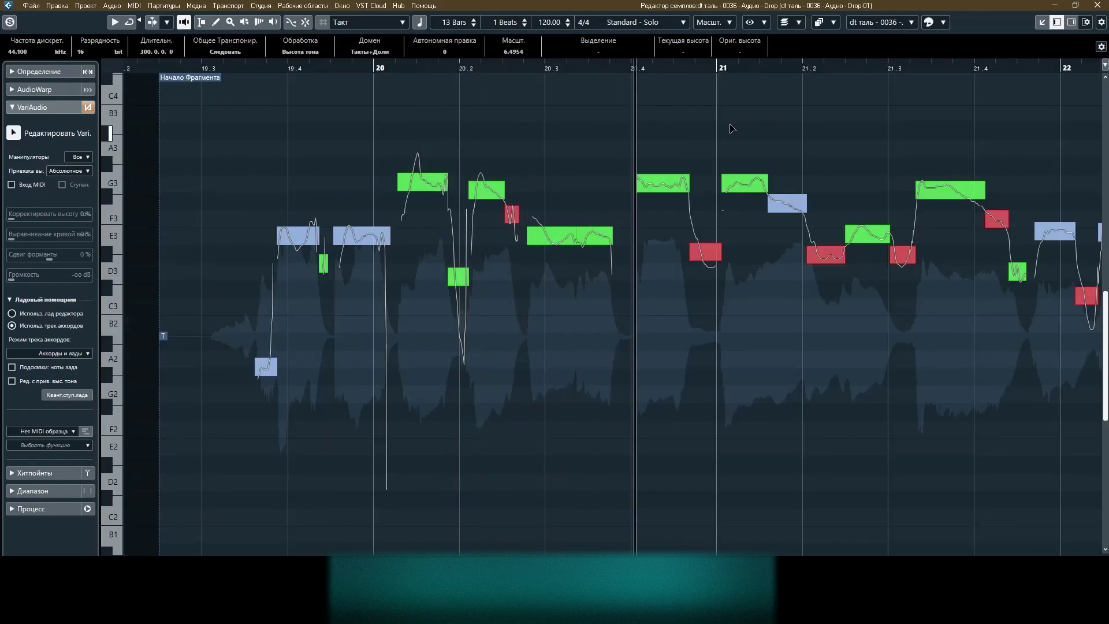
{"action": "key", "text": "space"}
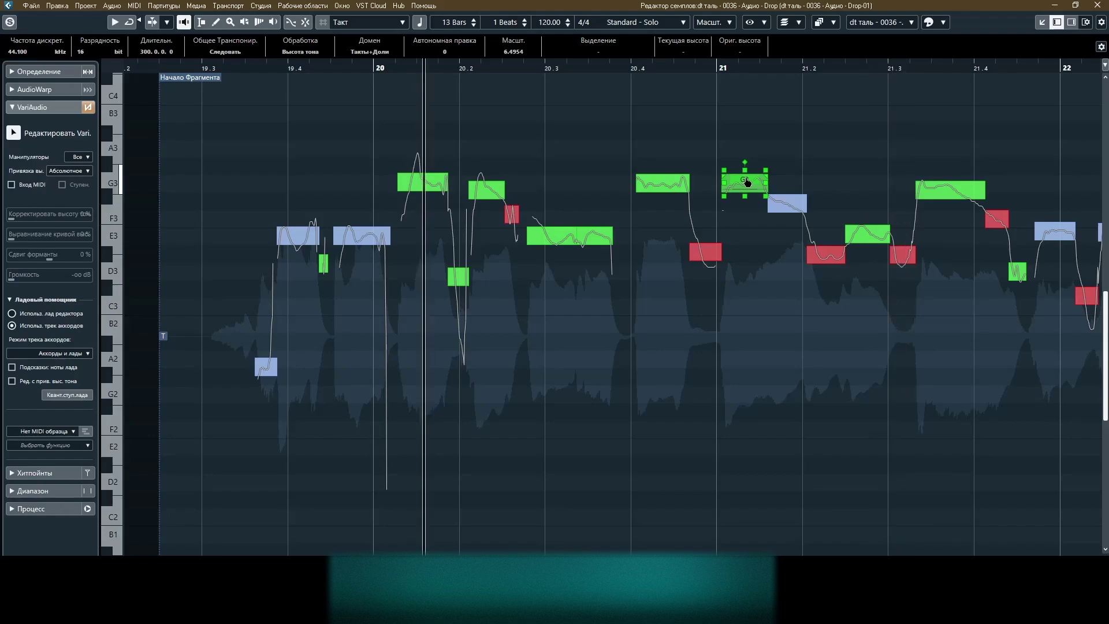
Set both parts of the split note at the start of bar 21 to F#3 and play back the passage.
{"action": "left_click_drag", "start_coordinate": [745, 197], "coordinate": [745, 195]}
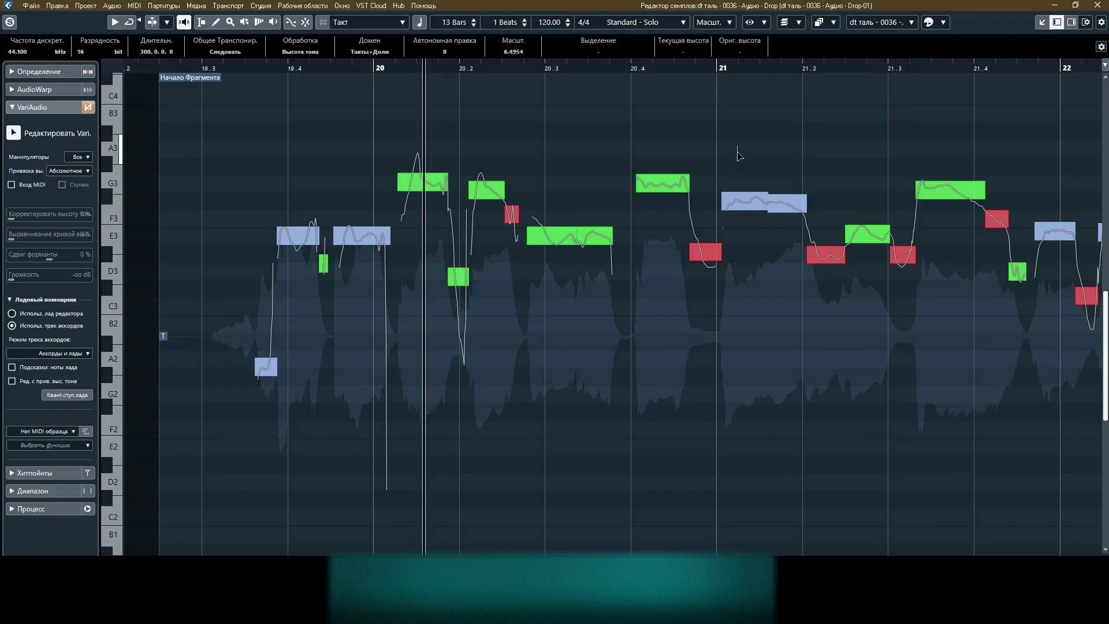
{"action": "left_click", "coordinate": [683, 109]}
{"action": "key", "text": "space"}
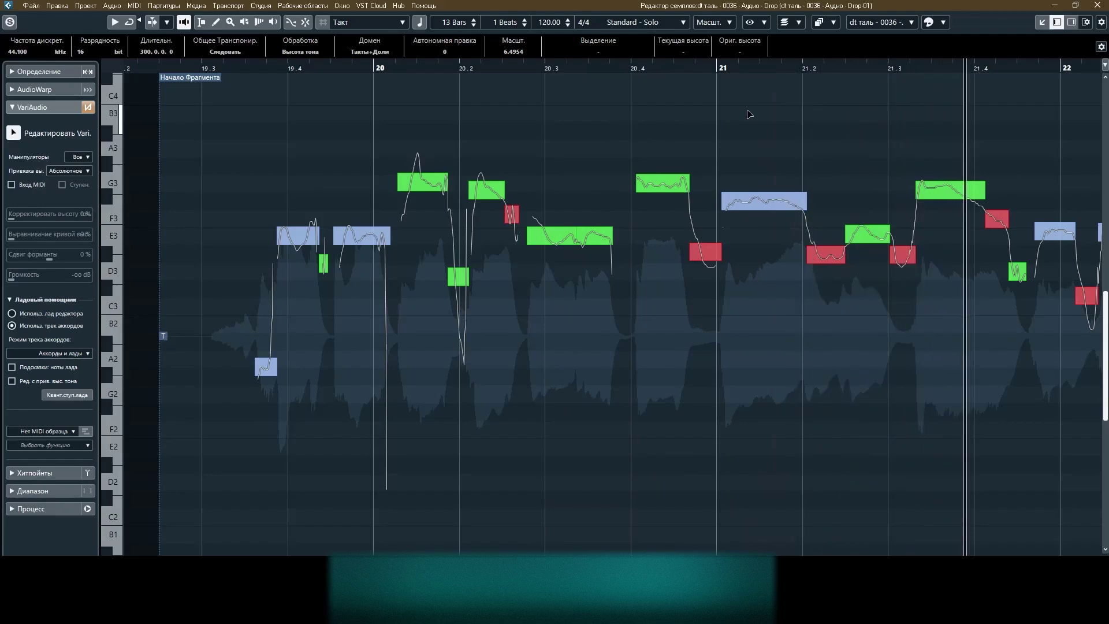
{"action": "key", "text": "space"}
Try to lower the D3 vocal segment just before 20.2 to C#3.
{"action": "key", "text": "g"}
{"action": "key", "text": "h"}
{"action": "key", "text": "h"}
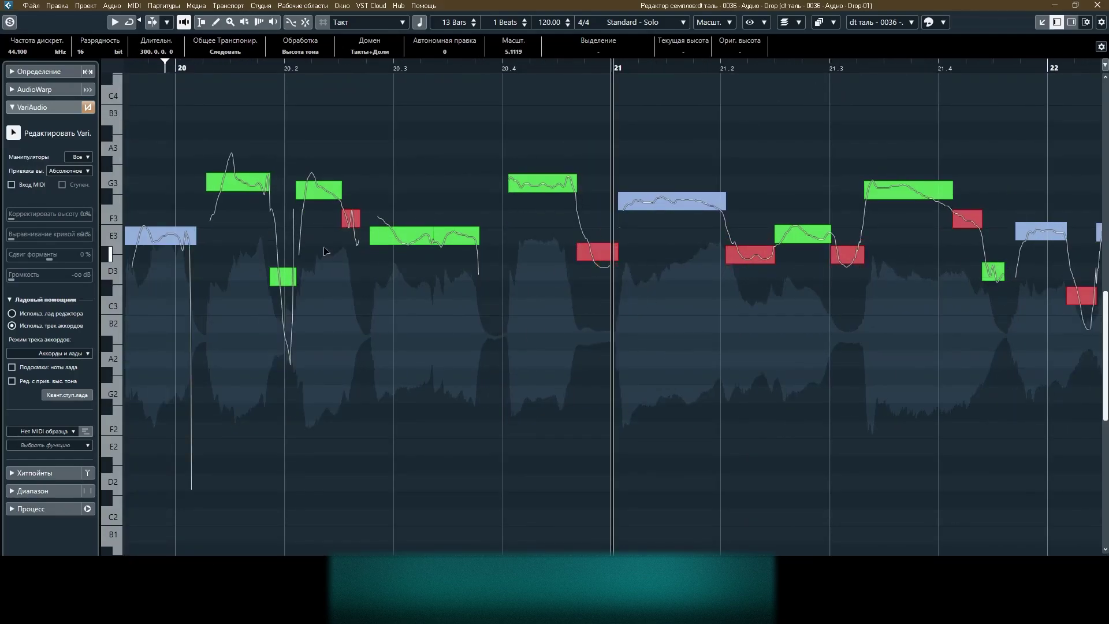
{"action": "left_click_drag", "start_coordinate": [256, 63], "coordinate": [876, 177]}
{"action": "key", "text": "g"}
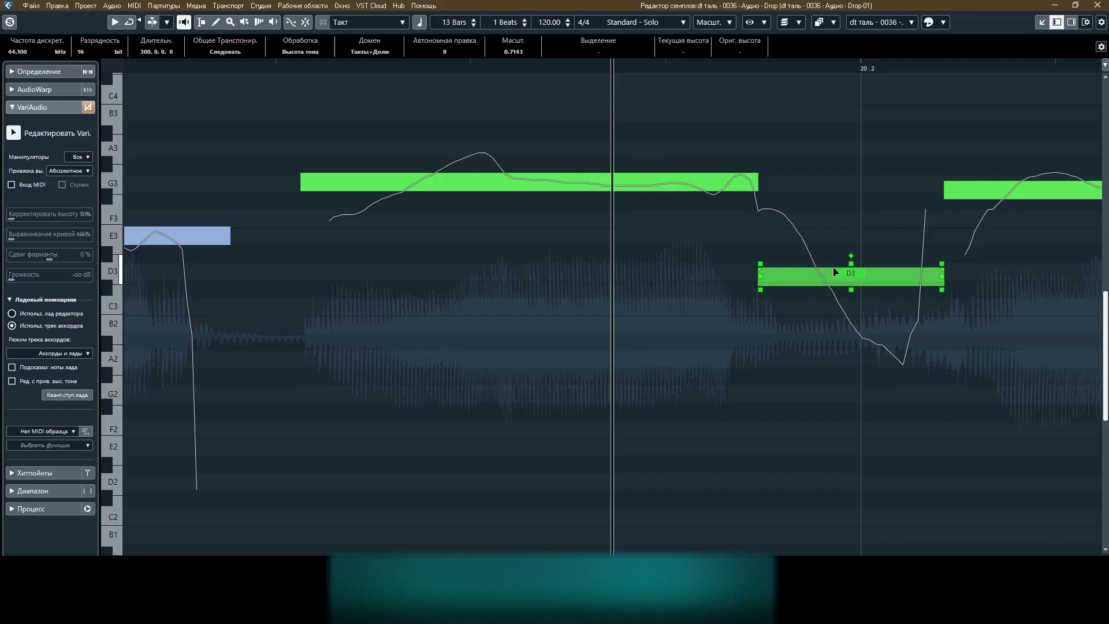
{"action": "key", "text": "g"}
{"action": "key", "text": "g"}
{"action": "key", "text": "h"}
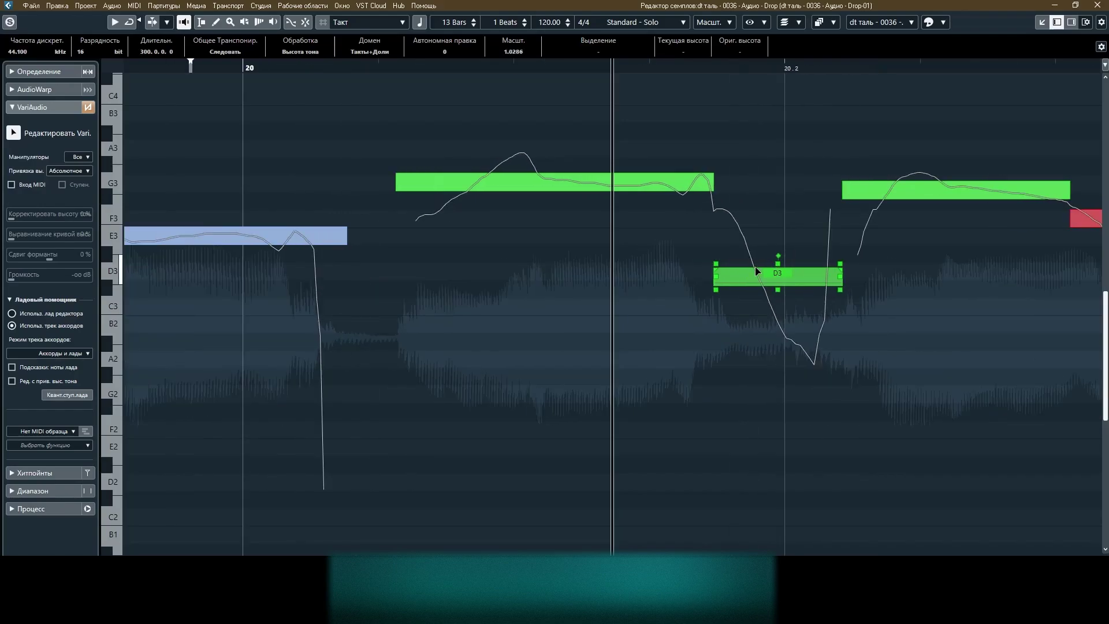
{"action": "left_click", "coordinate": [769, 272]}
{"action": "left_click_drag", "start_coordinate": [774, 272], "coordinate": [776, 287]}
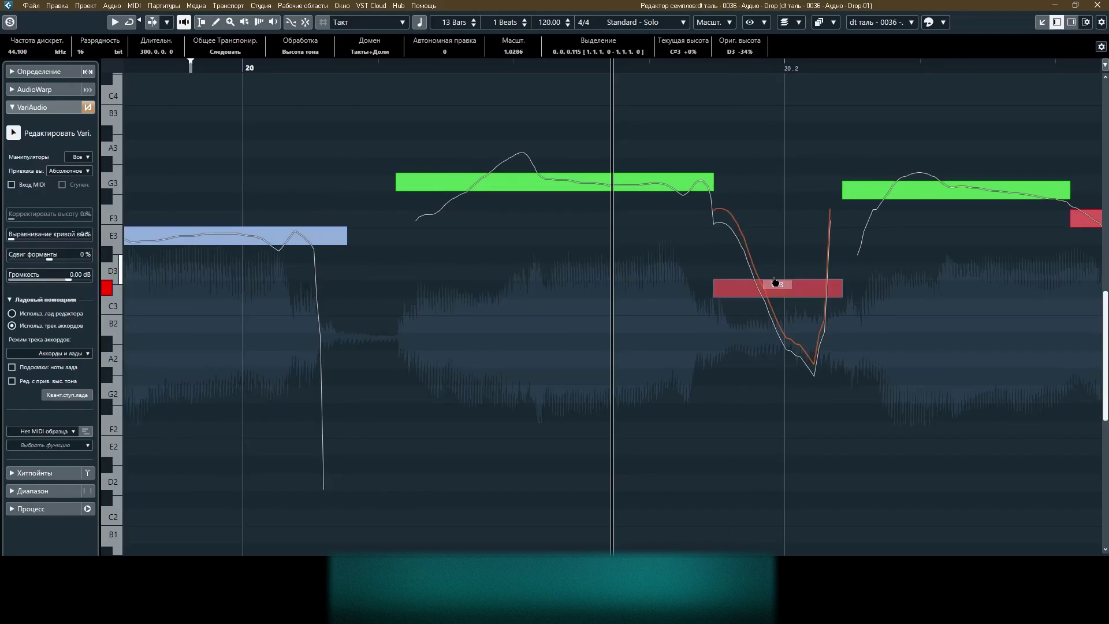
{"action": "key", "text": "Escape"}
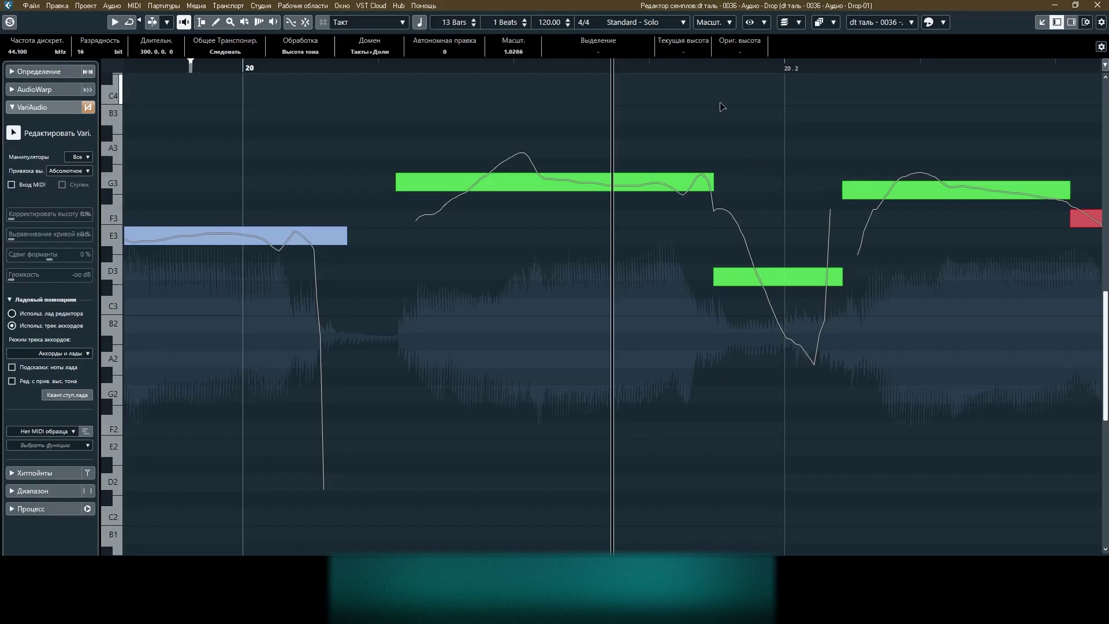
Examine the pitch curves and segment boundaries between bar 20 and 20.3, including the short red F3 segment.
{"action": "key", "text": "g"}
{"action": "key", "text": "g"}
{"action": "key", "text": "g"}
{"action": "key", "text": "h"}
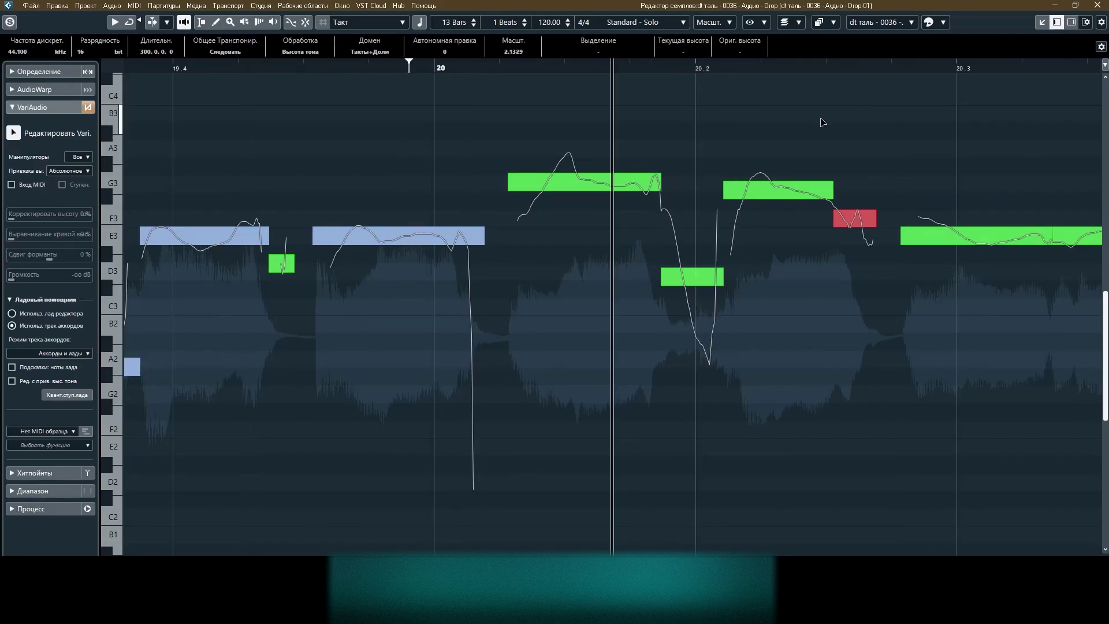
{"action": "key", "text": "h"}
{"action": "key", "text": "h"}
{"action": "key", "text": "h"}
{"action": "key", "text": "g"}
{"action": "key", "text": "g"}
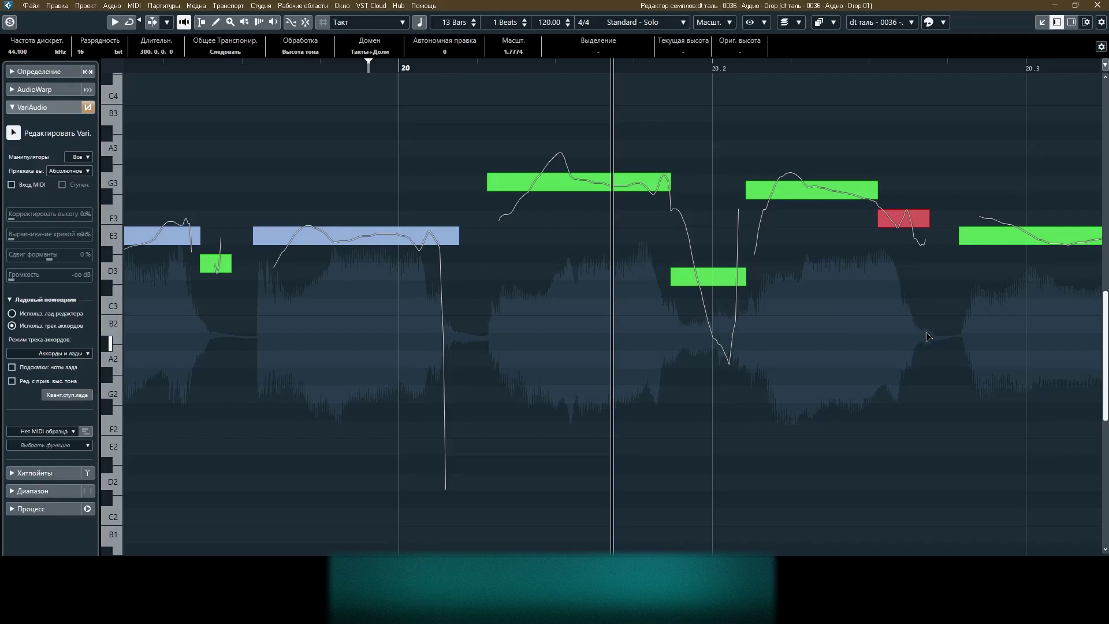
{"action": "key", "text": "g"}
{"action": "key", "text": "g"}
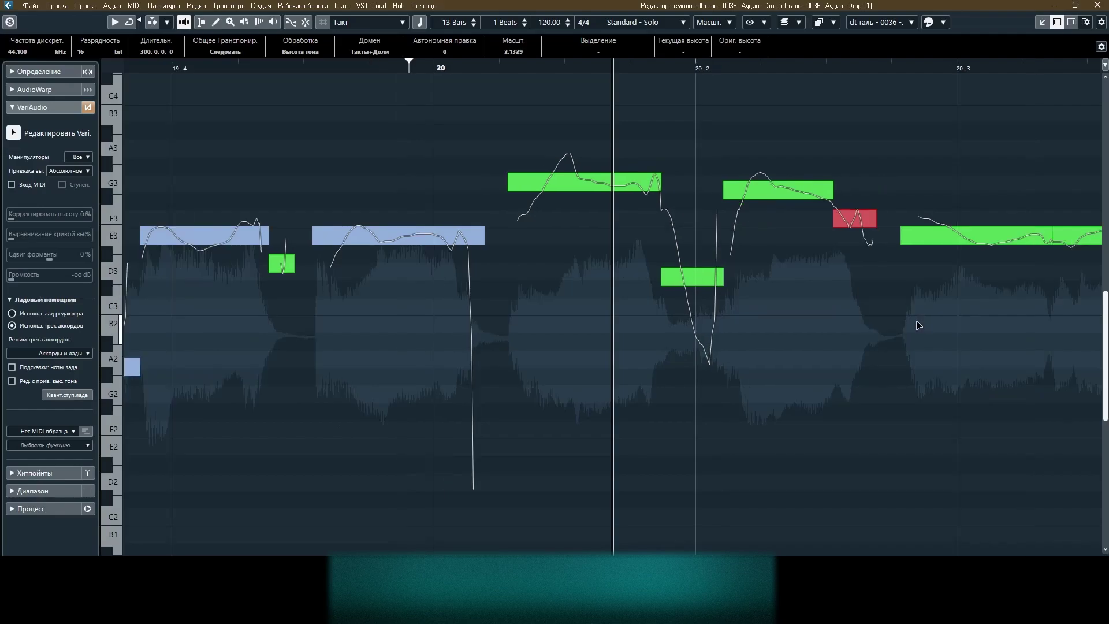
{"action": "key", "text": "h"}
{"action": "key", "text": "h"}
{"action": "key", "text": "h"}
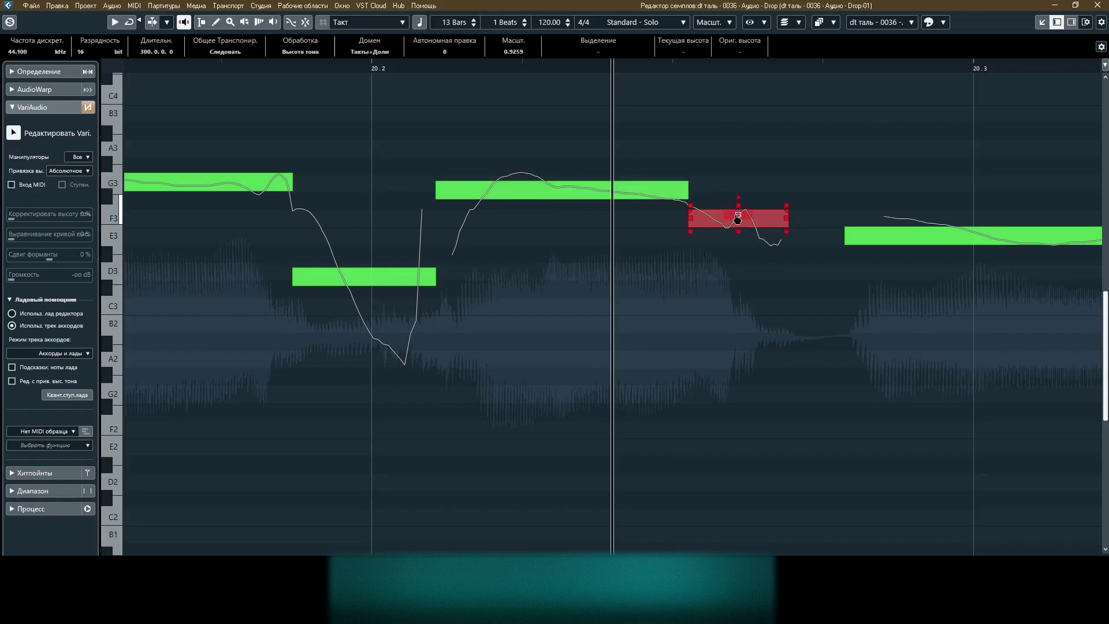
{"action": "mouse_move", "coordinate": [738, 220]}
{"action": "left_mouse_down"}
{"action": "mouse_move", "coordinate": [737, 198]}
{"action": "mouse_move", "coordinate": [737, 217]}
{"action": "left_mouse_up"}
{"action": "key", "text": "g"}
{"action": "key", "text": "g"}
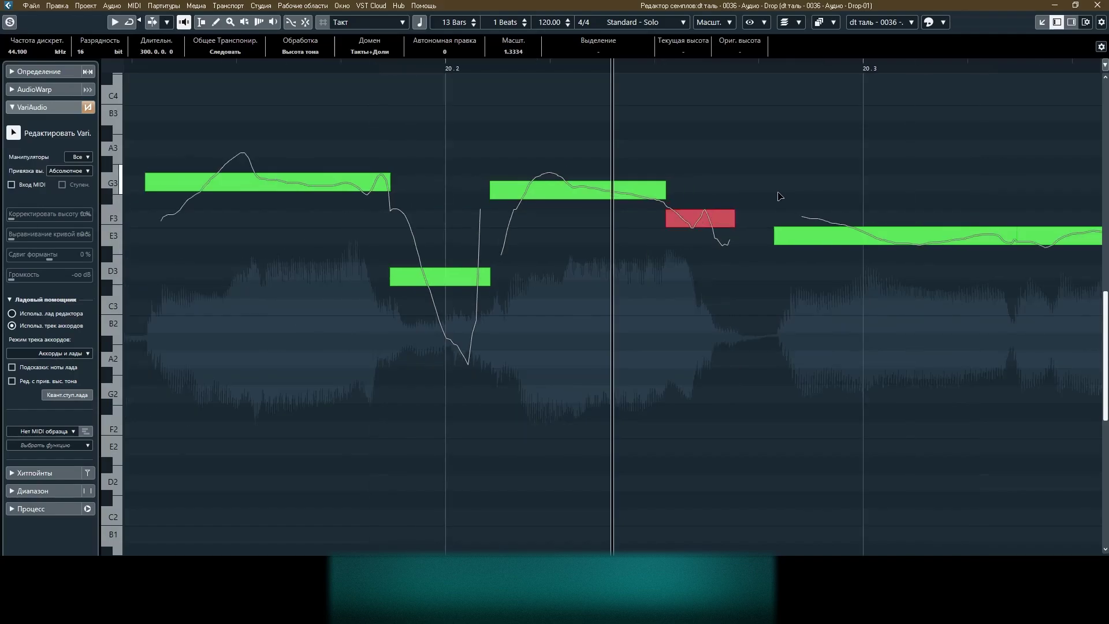
Align the vocal segment following 20.2 exactly to G3 and raise the adjoining red F3 segment to G3.
{"action": "left_click", "coordinate": [340, 63]}
{"action": "key", "text": "h"}
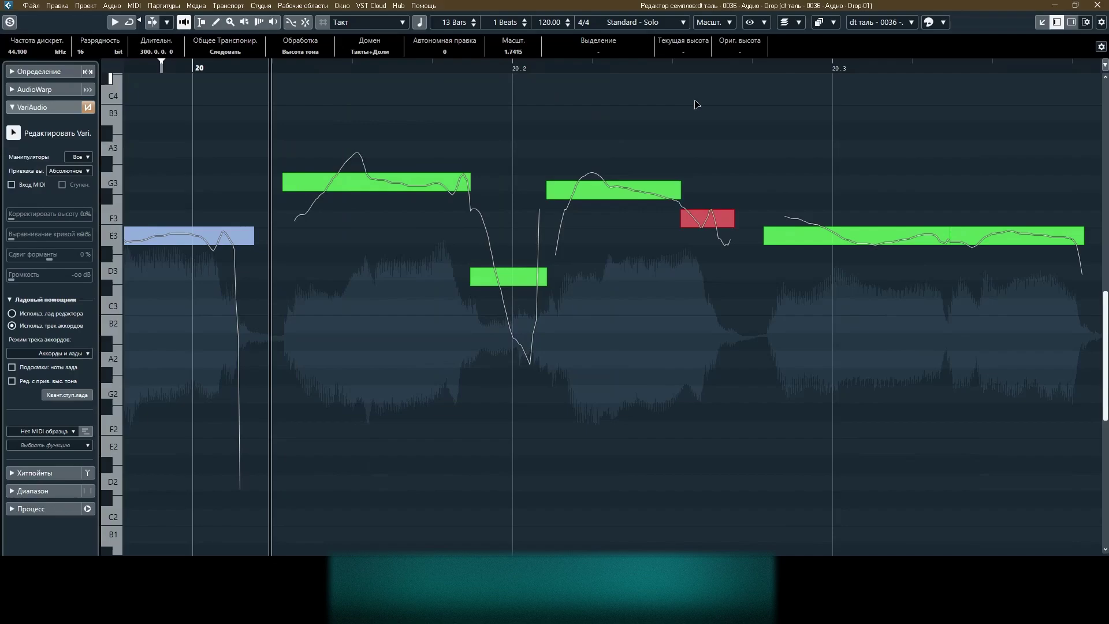
{"action": "key", "text": "space"}
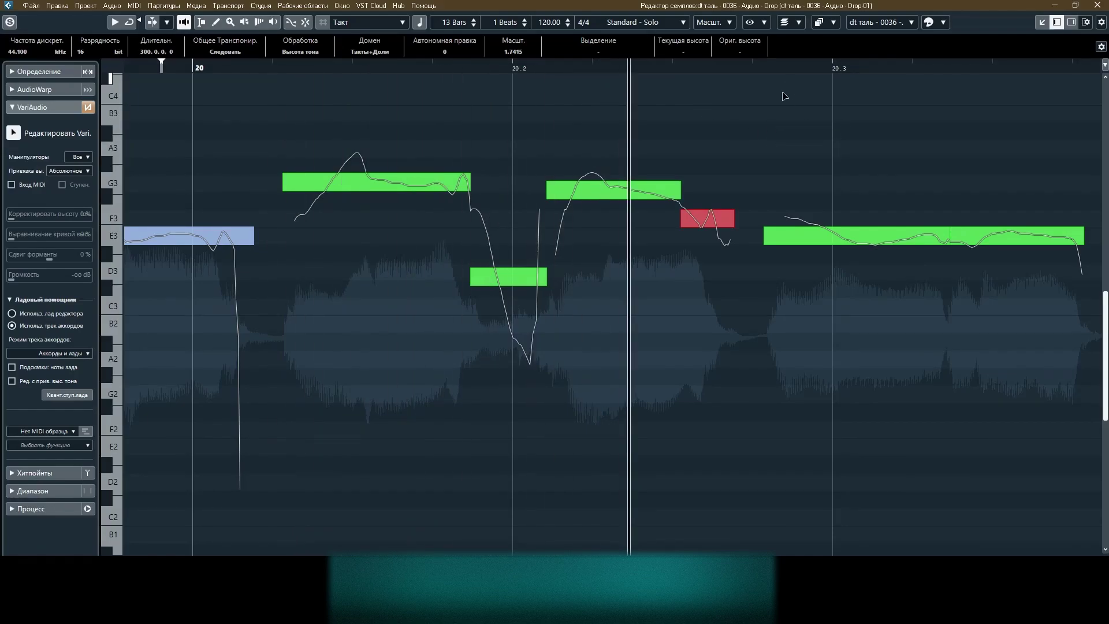
{"action": "key", "text": "space"}
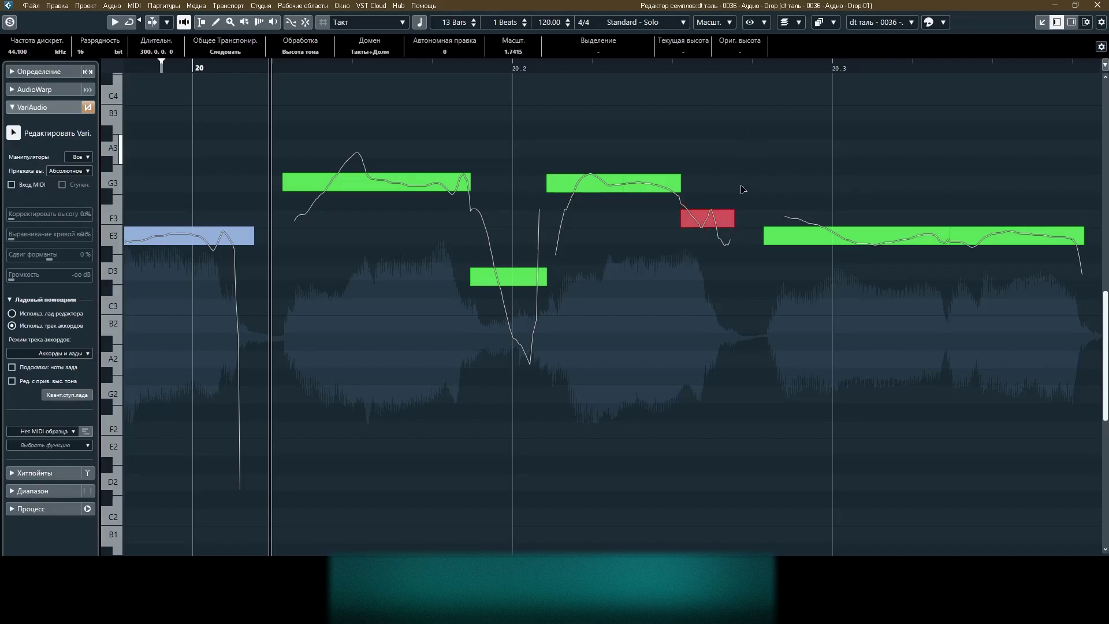
{"action": "left_click_drag", "start_coordinate": [706, 218], "coordinate": [735, 188]}
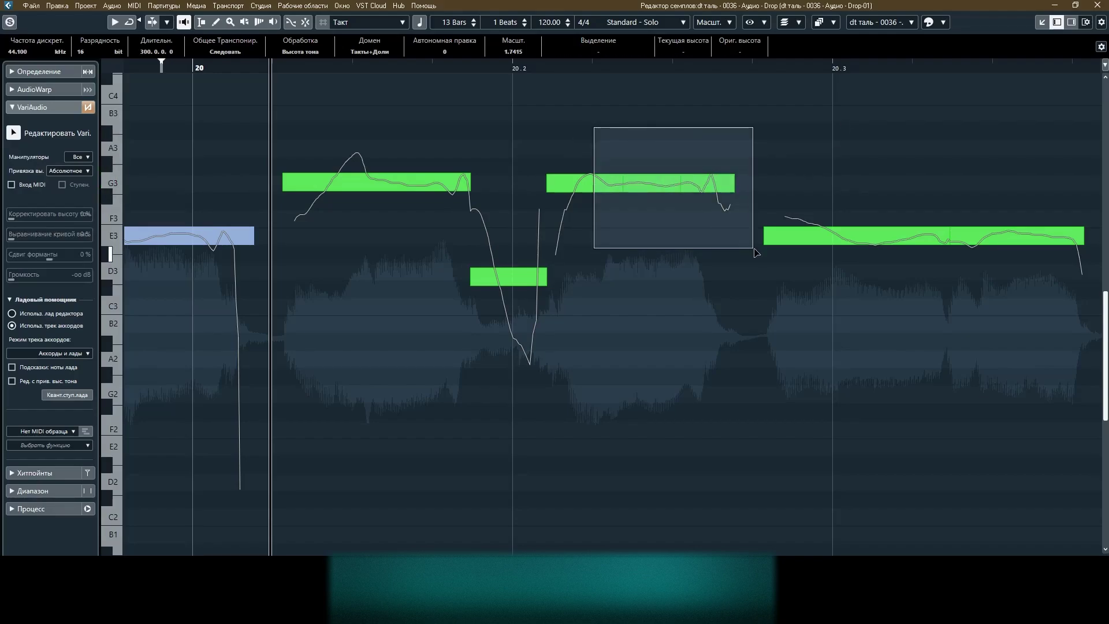
{"action": "left_click", "coordinate": [697, 294]}
Play back the corrected vocal from just before bar 20 to about 20.3 to check the G3 segments.
{"action": "key", "text": "space"}
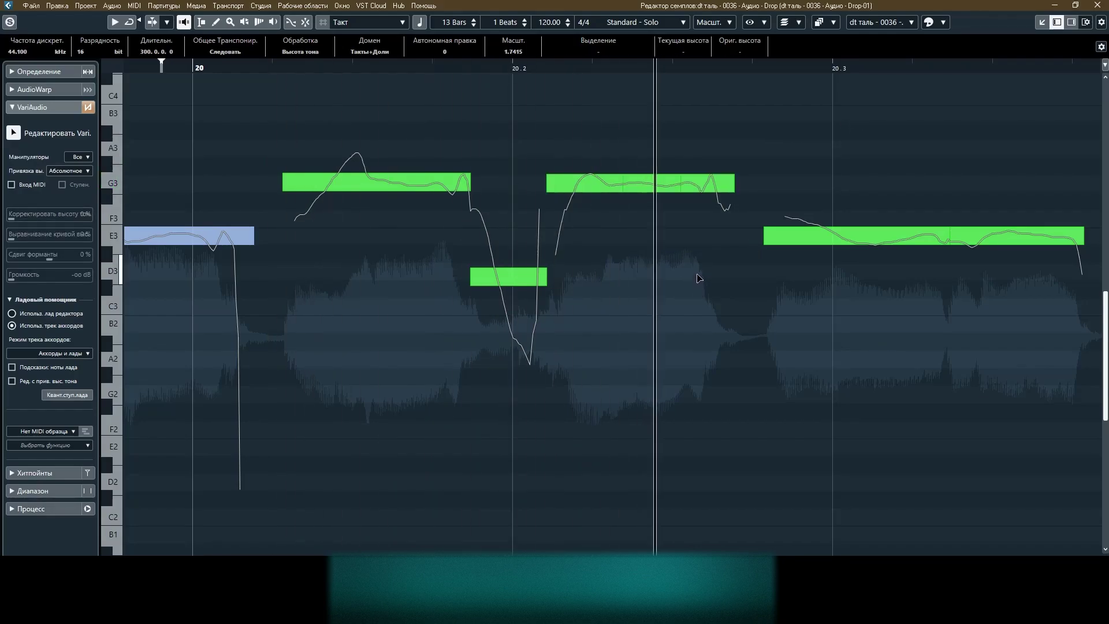
{"action": "key", "text": "space"}
{"action": "left_click_drag", "start_coordinate": [396, 67], "coordinate": [497, 67]}
{"action": "key", "text": "space"}
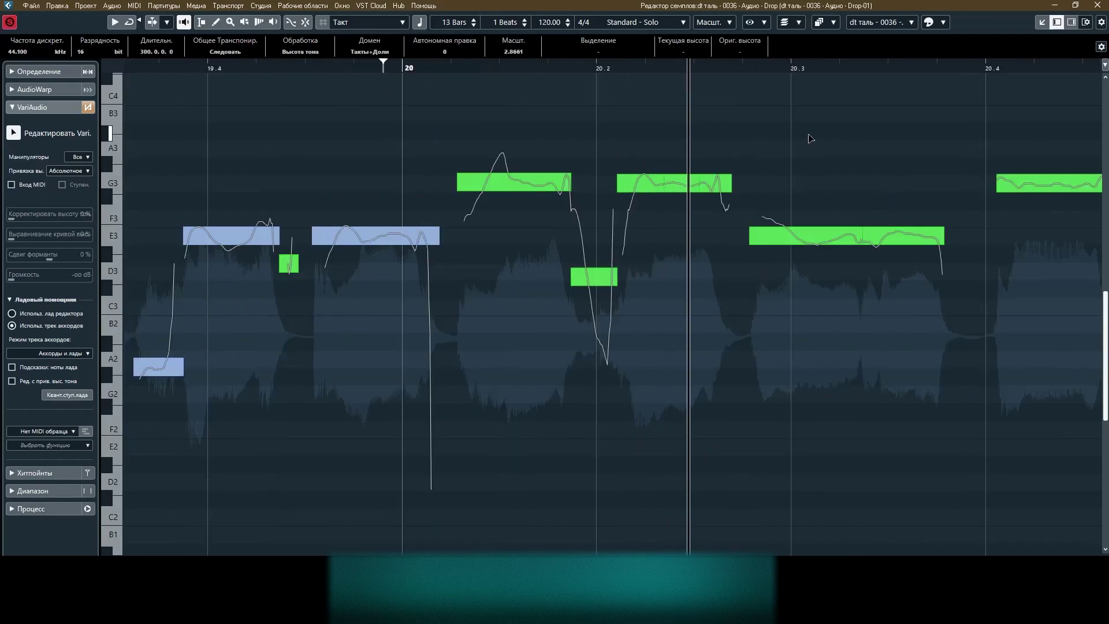
{"action": "key", "text": "space"}
{"action": "key", "text": "space"}
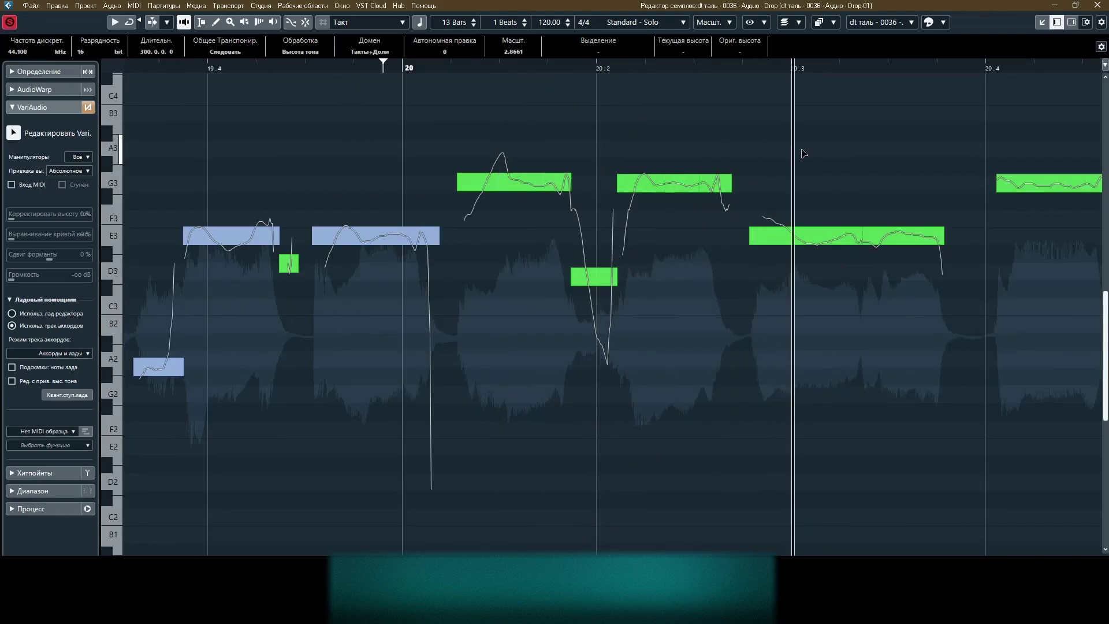
Try the end portion of the G3 vocal segment just before 20.3 at F3 and audition it by ear.
{"action": "key", "text": "space"}
{"action": "left_click_drag", "start_coordinate": [718, 182], "coordinate": [722, 228]}
{"action": "left_click", "coordinate": [777, 172]}
{"action": "key", "text": "space"}
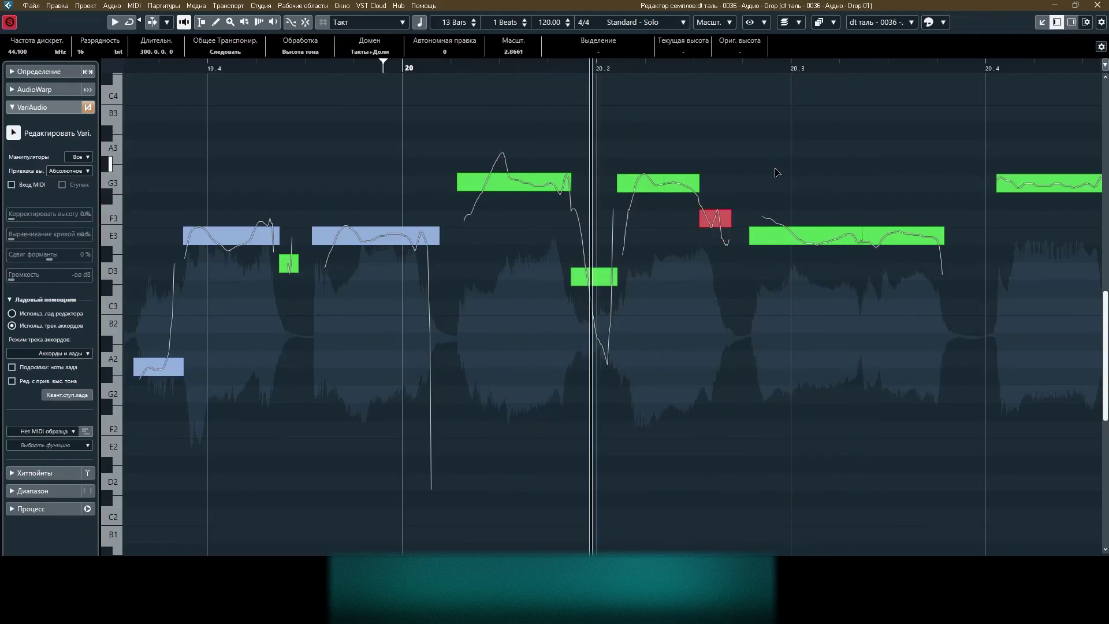
{"action": "key", "text": "space"}
{"action": "key", "text": "ctrl+z"}
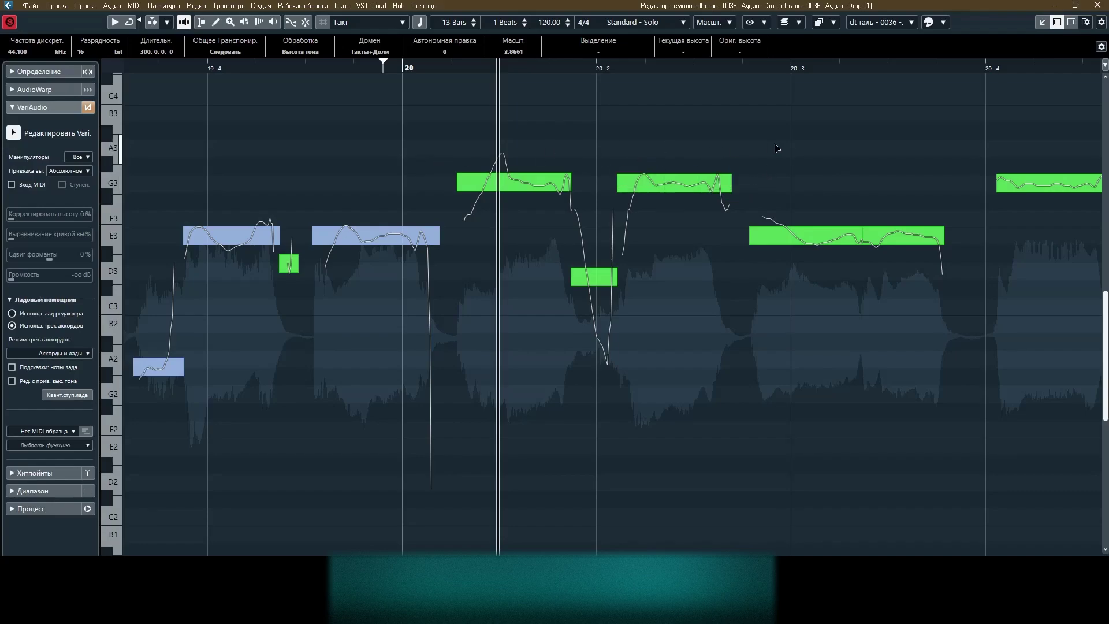
Align the red vocal segment just before bar 21 exactly to D#3.
{"action": "key", "text": "g"}
{"action": "key", "text": "g"}
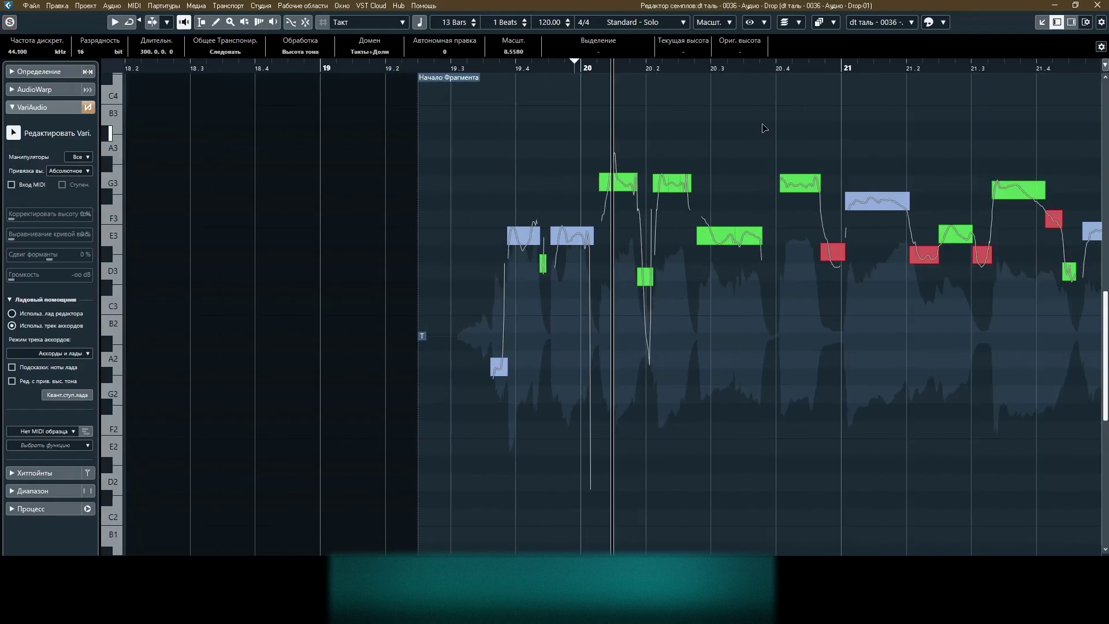
{"action": "key", "text": "h"}
{"action": "key", "text": "h"}
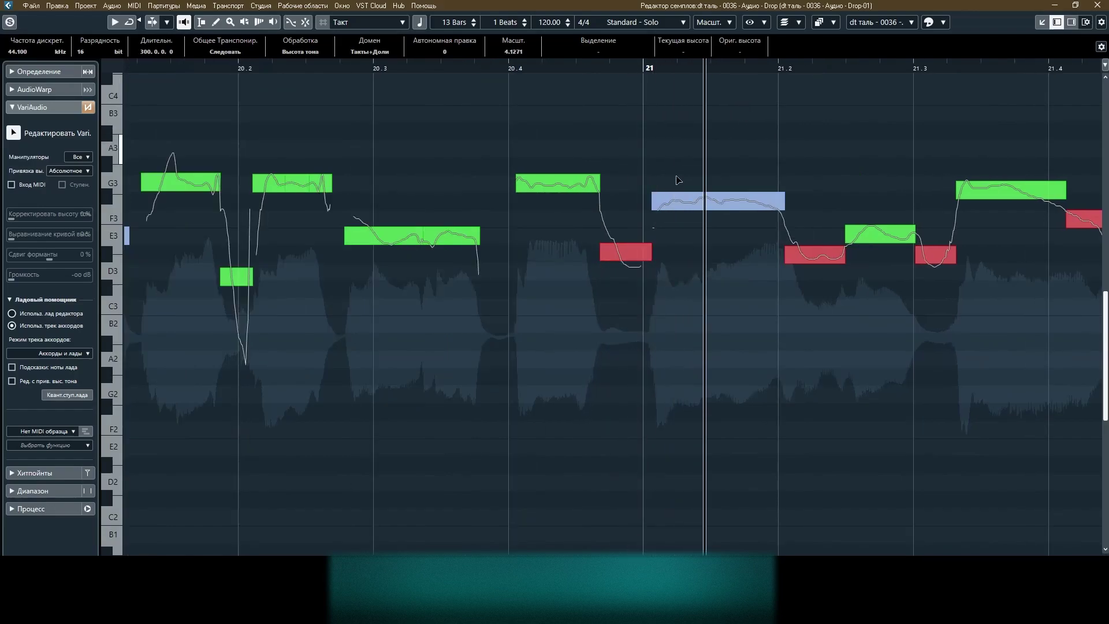
{"action": "left_click", "coordinate": [706, 198]}
{"action": "left_click", "coordinate": [629, 250]}
{"action": "key", "text": "h"}
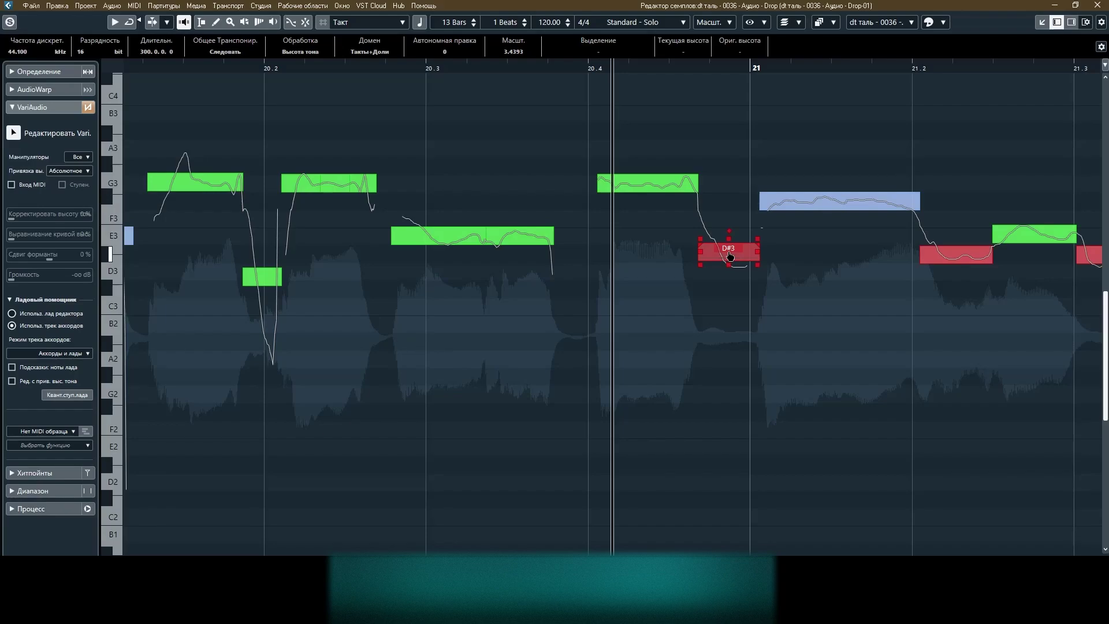
{"action": "mouse_move", "coordinate": [730, 256]}
{"action": "left_mouse_down"}
{"action": "mouse_move", "coordinate": [728, 213]}
{"action": "mouse_move", "coordinate": [735, 250]}
{"action": "mouse_move", "coordinate": [741, 236]}
{"action": "mouse_move", "coordinate": [733, 255]}
{"action": "left_mouse_up"}
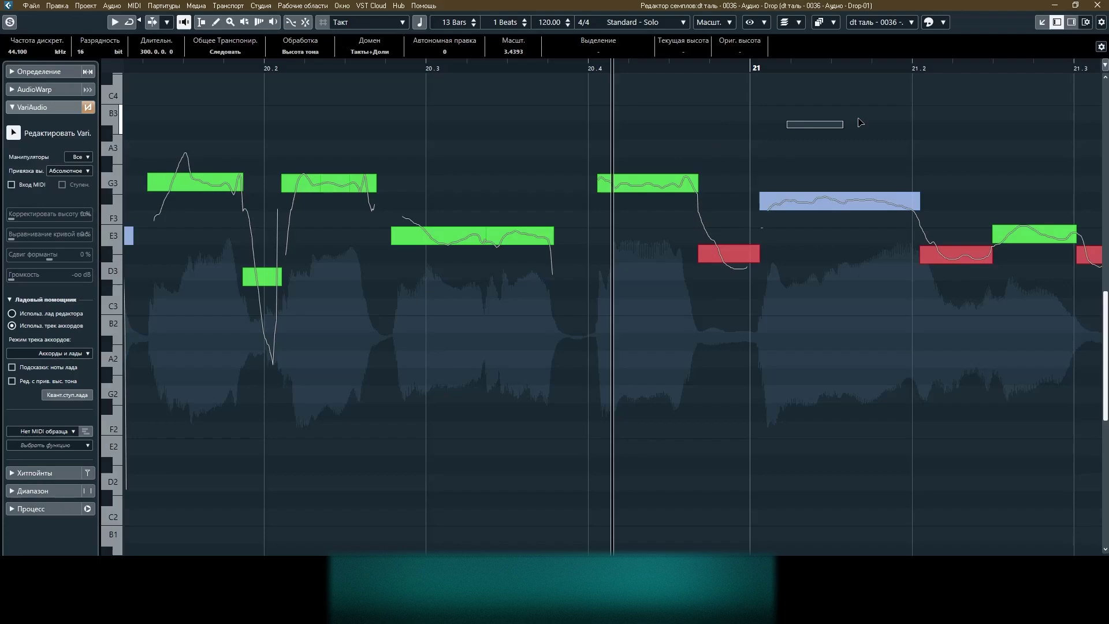
Examine the pitch curves and neighbouring segments around bar 21, including the short red D#3 segment just before it.
{"action": "key", "text": "g"}
{"action": "key", "text": "g"}
{"action": "key", "text": "h"}
{"action": "key", "text": "h"}
{"action": "key", "text": "h"}
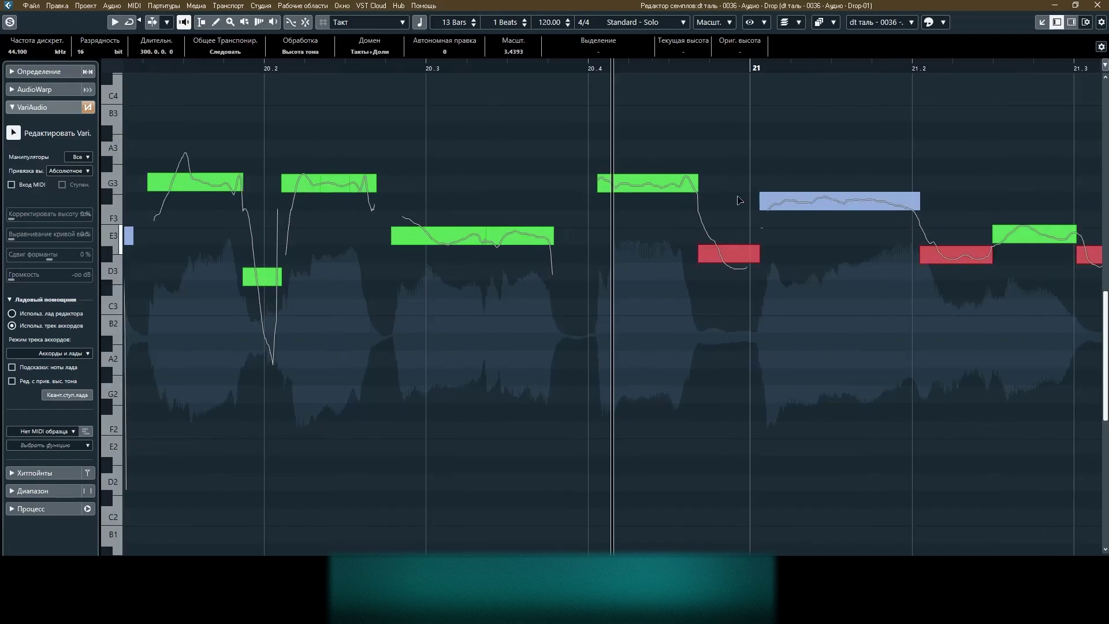
{"action": "key", "text": "g"}
{"action": "key", "text": "g"}
{"action": "key", "text": "h"}
{"action": "key", "text": "h"}
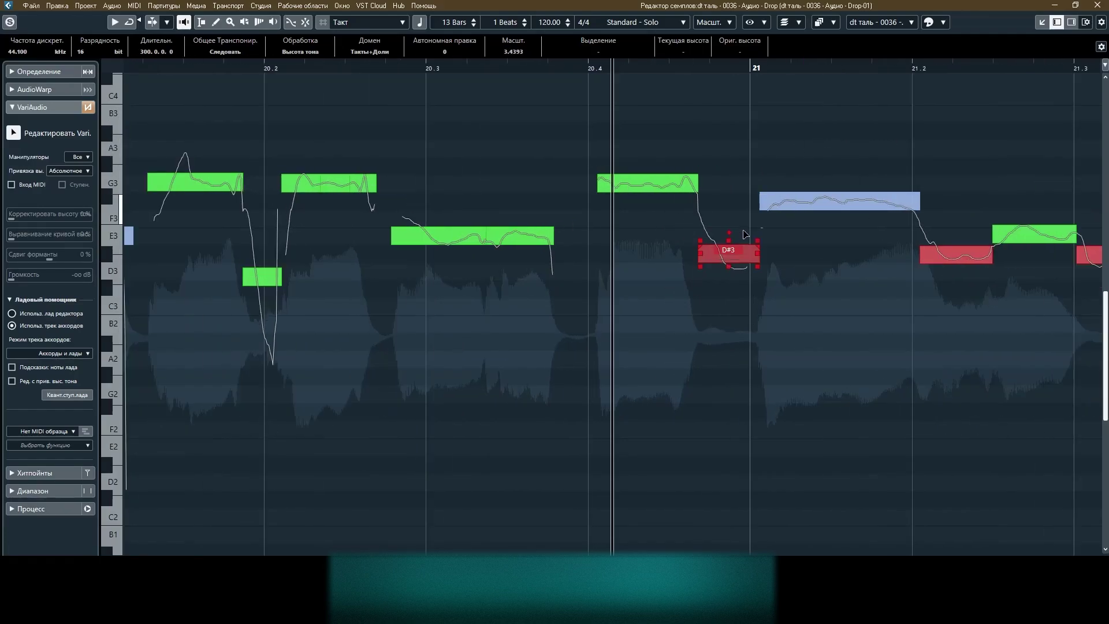
{"action": "left_click", "coordinate": [744, 252]}
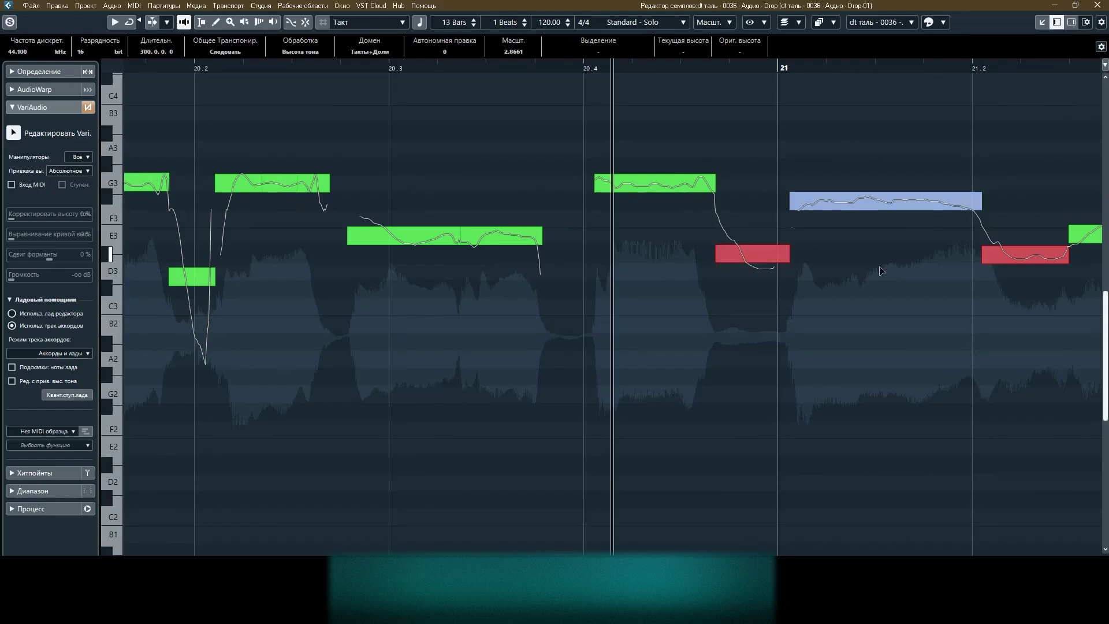
Try to raise the red D#3 vocal segment just before bar 21 to F#3.
{"action": "key", "text": "g"}
{"action": "left_click_drag", "start_coordinate": [708, 255], "coordinate": [731, 203]}
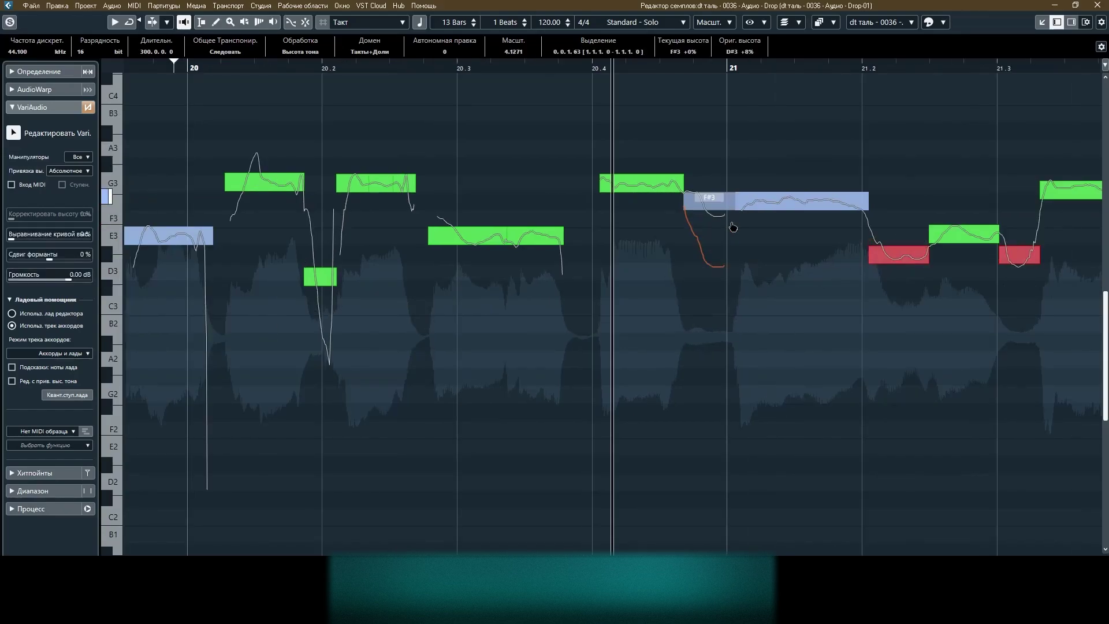
{"action": "left_click", "coordinate": [752, 128]}
{"action": "key", "text": "g"}
{"action": "key", "text": "g"}
{"action": "key", "text": "g"}
{"action": "key", "text": "g"}
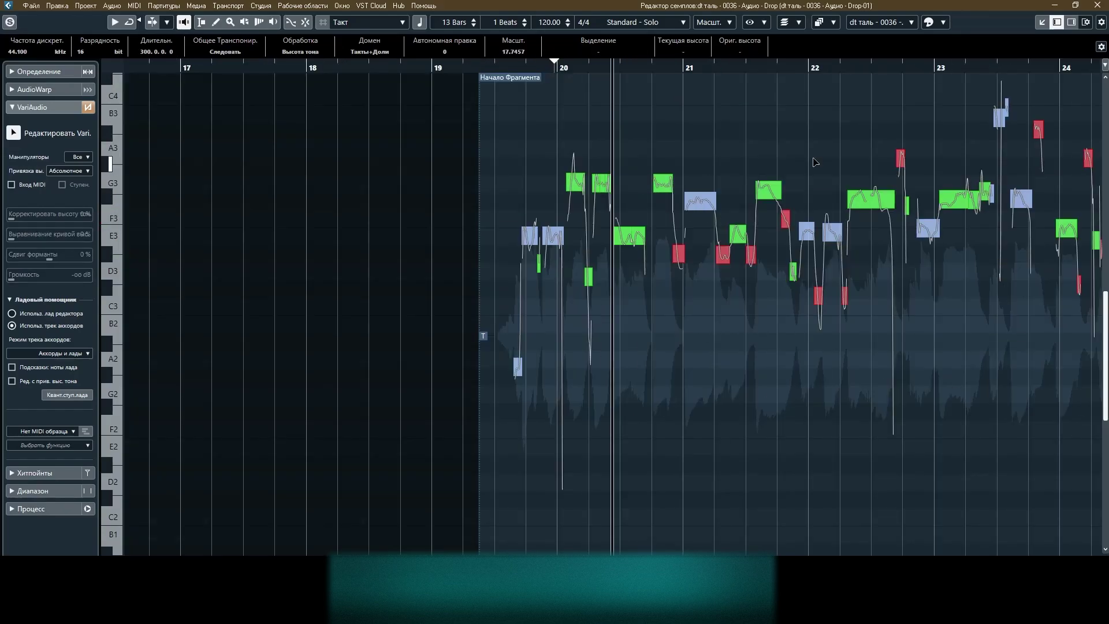